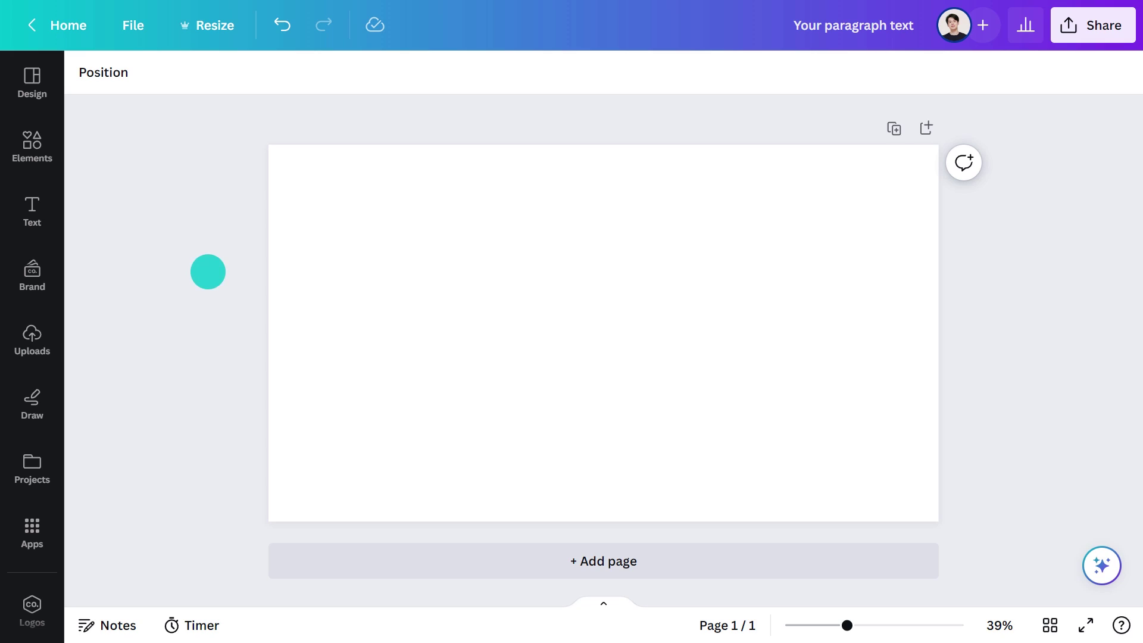
Add a text box reading NEUTECH and set its font to IBM Plex Sans Condensed
type("t")
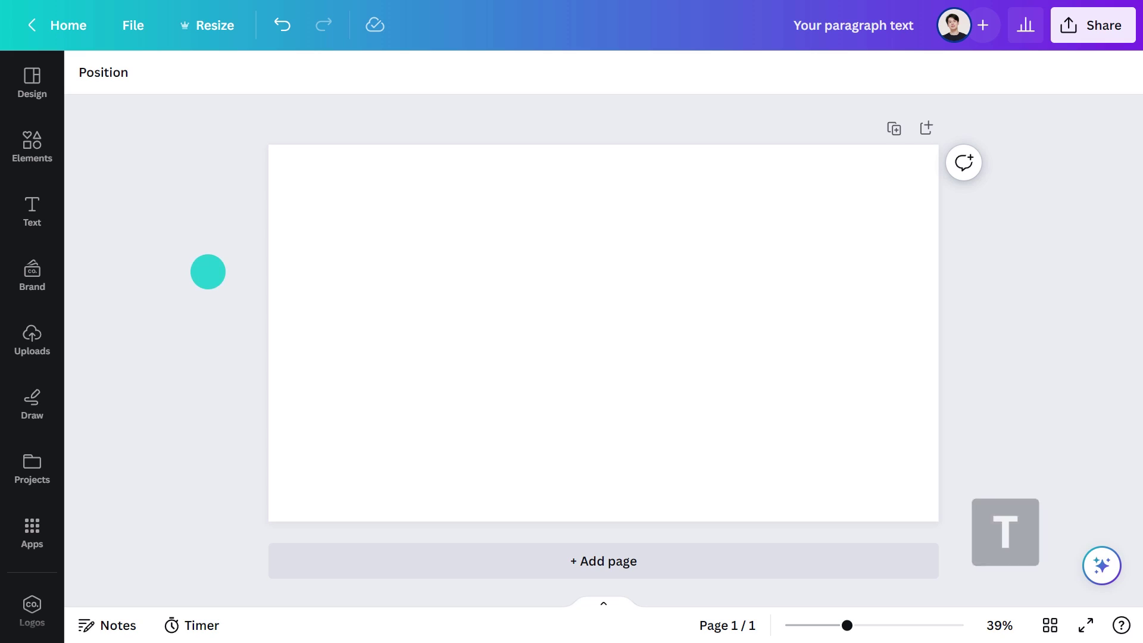
type("NEUTECH")
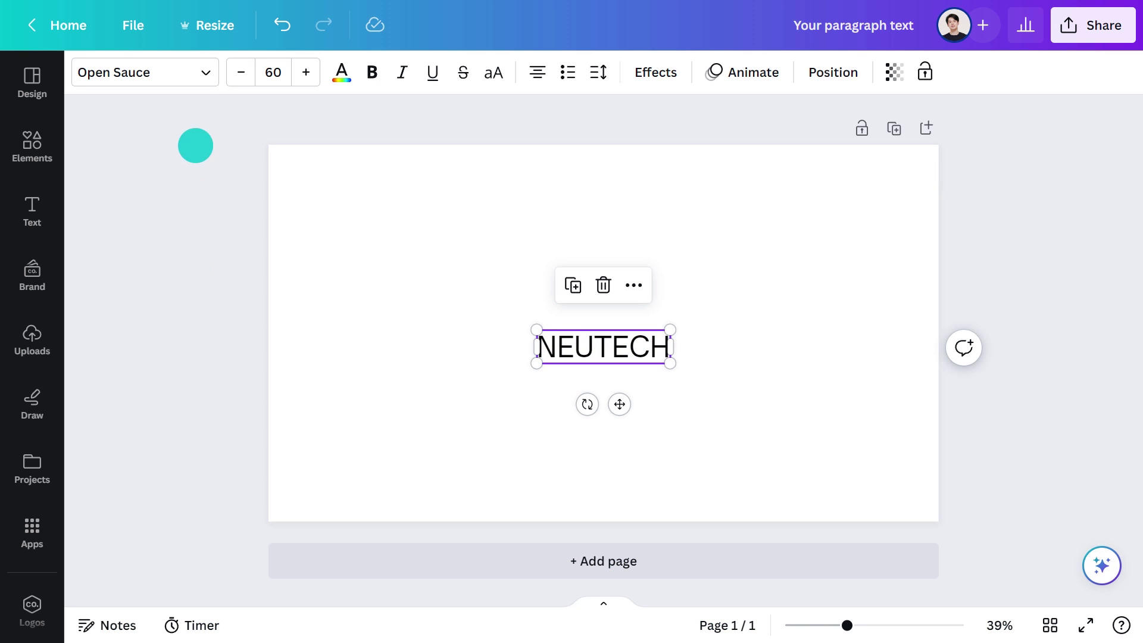
left_click(189, 72)
type("IBM Plex Sans")
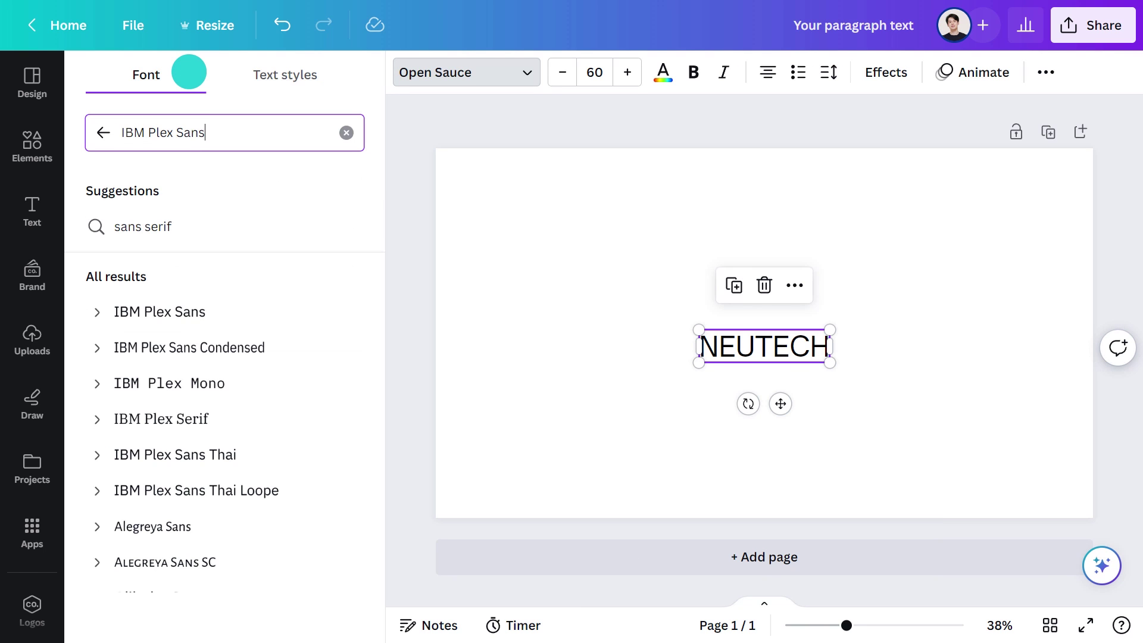
left_click(174, 346)
left_click(399, 311)
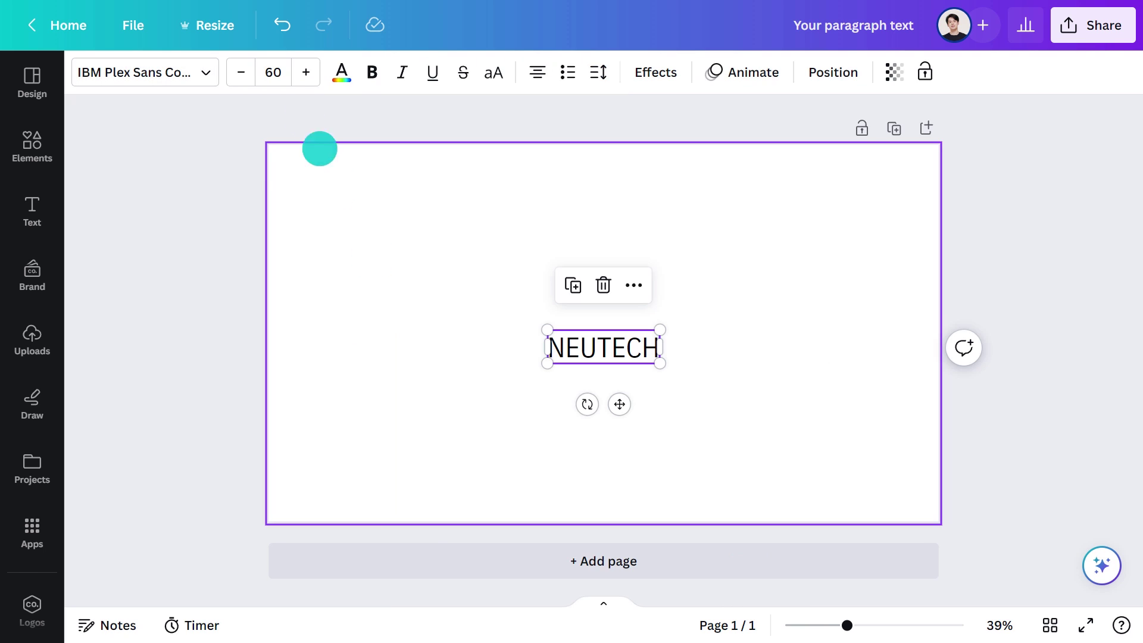
Enlarge the NEUTECH text to size 305, make it bold and move it up to the page's centre
left_click(281, 71)
type("305")
key("Return")
left_click(365, 68)
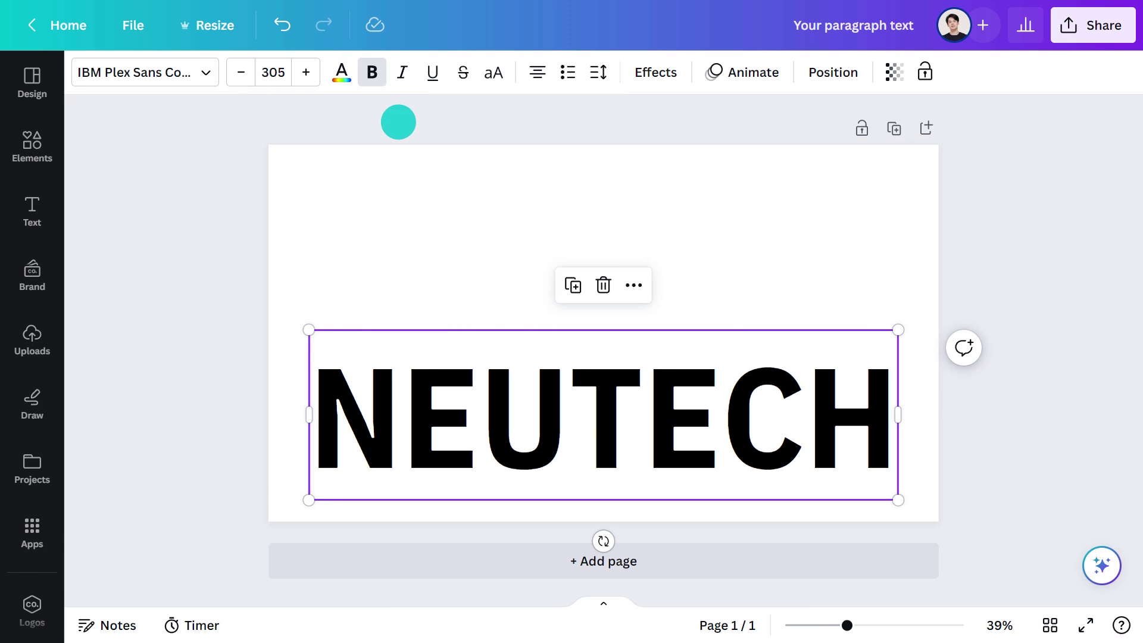
left_click_drag(582, 419, 582, 334)
Set the NEUTECH text colour to the custom orange #FF7B00
left_click(341, 72)
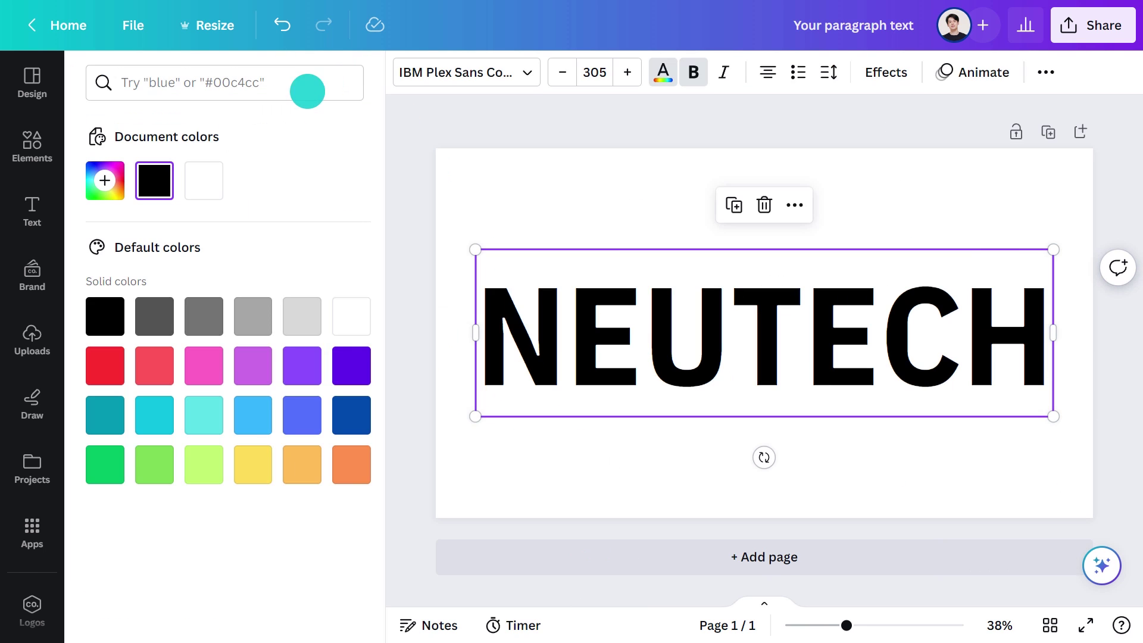
left_click(105, 181)
type("#FF7B00")
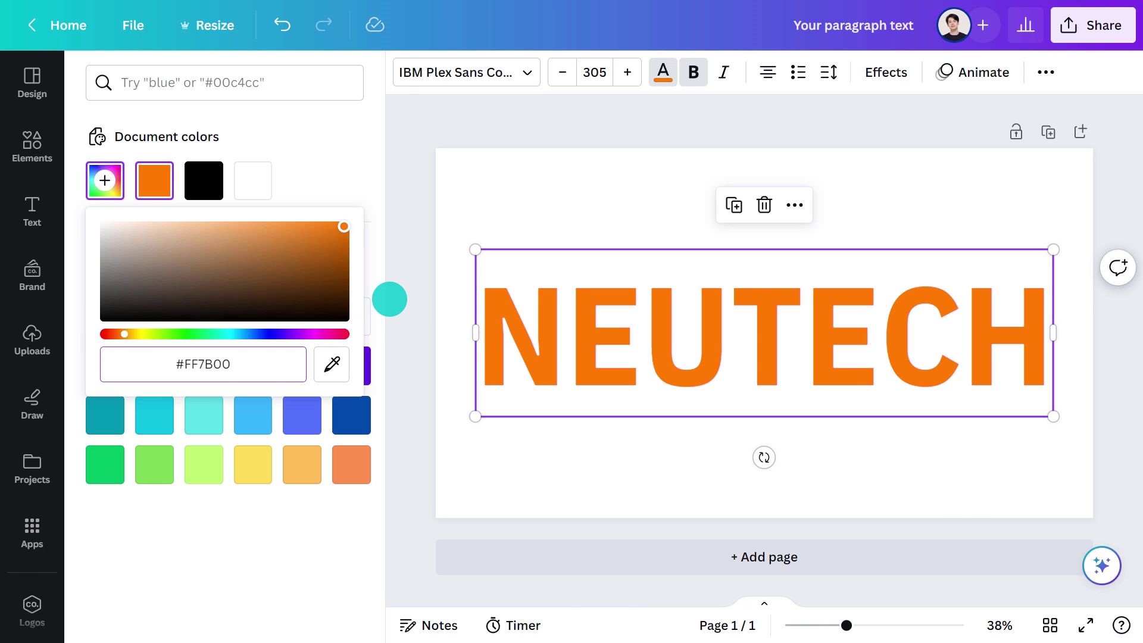
left_click(391, 298)
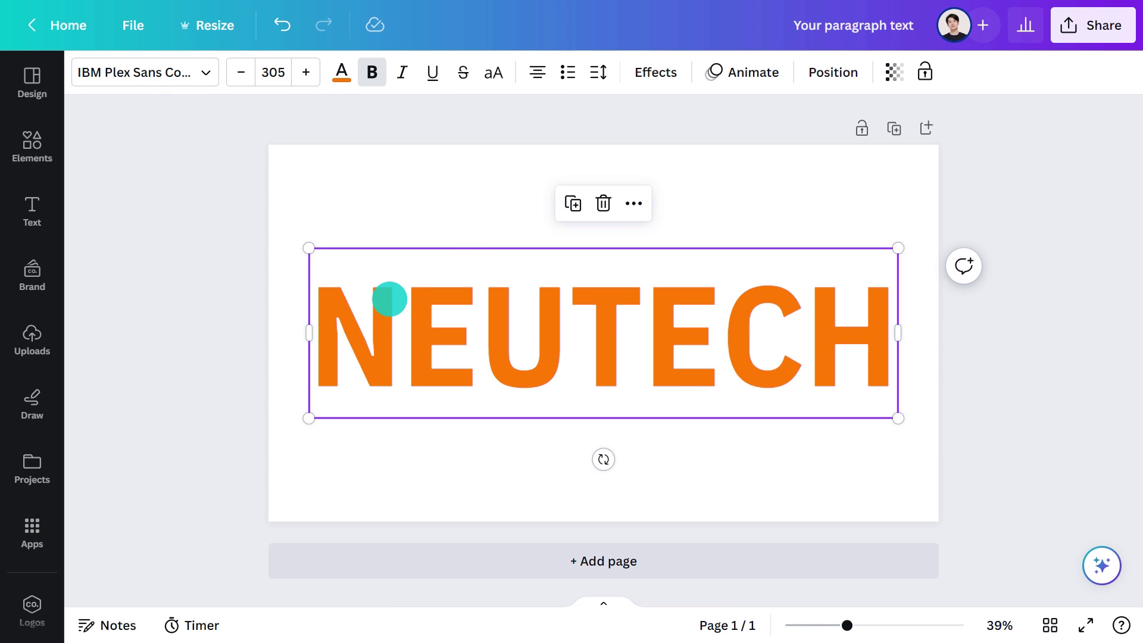
Apply the Lift effect to the NEUTECH text and place the uploaded photo of two people with headphones as the page background
left_click(655, 72)
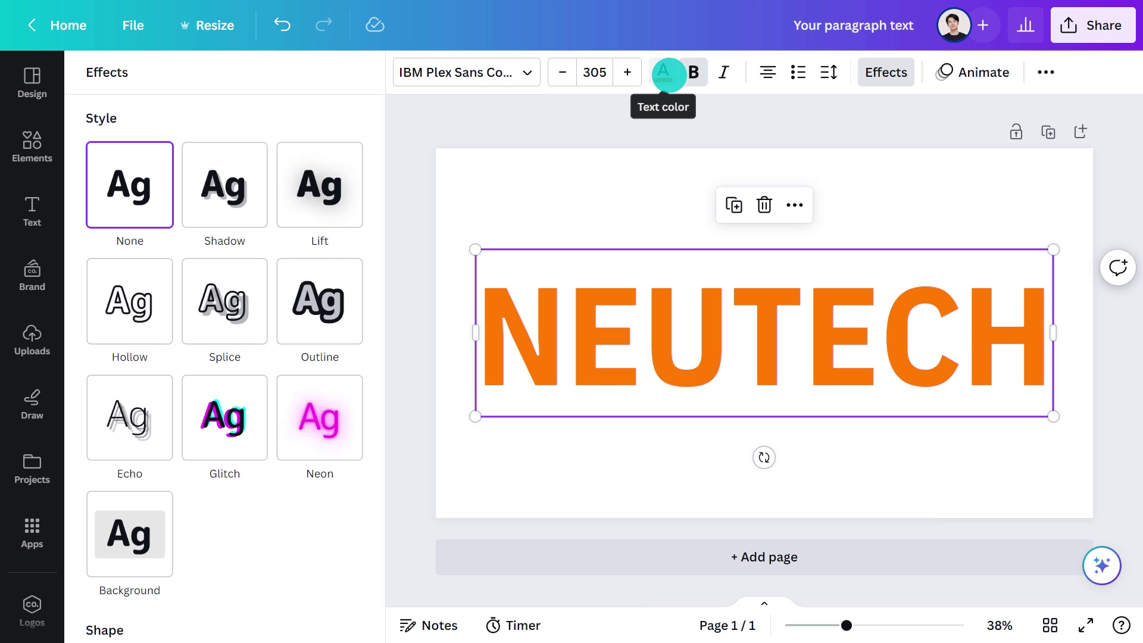
left_click(333, 183)
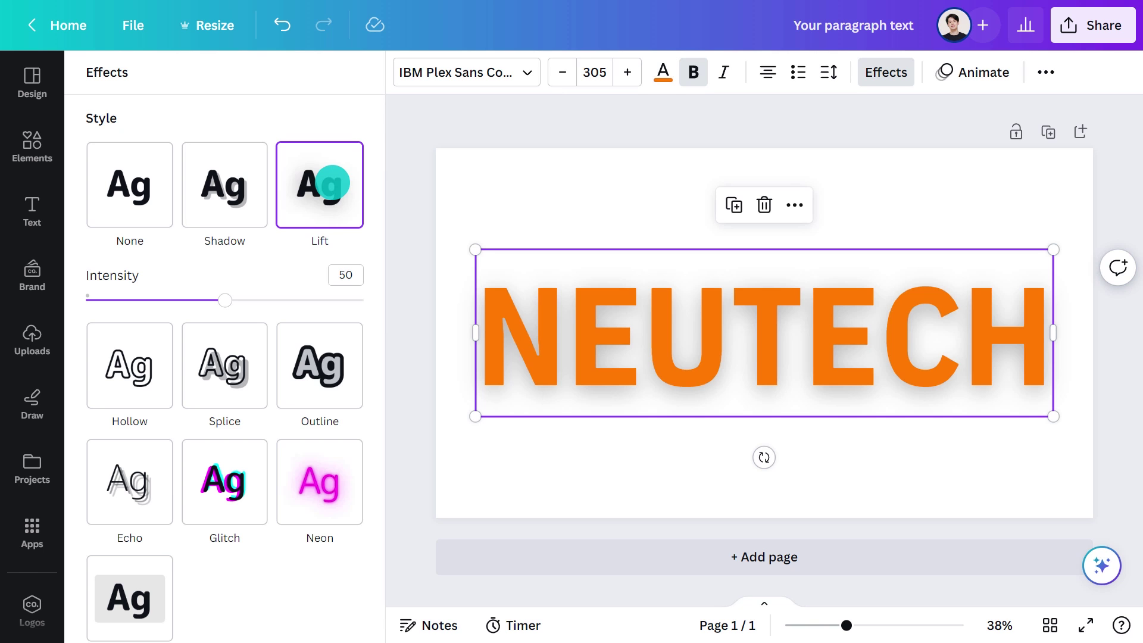
left_click(31, 334)
left_click_drag(113, 307, 449, 296)
left_click(391, 324)
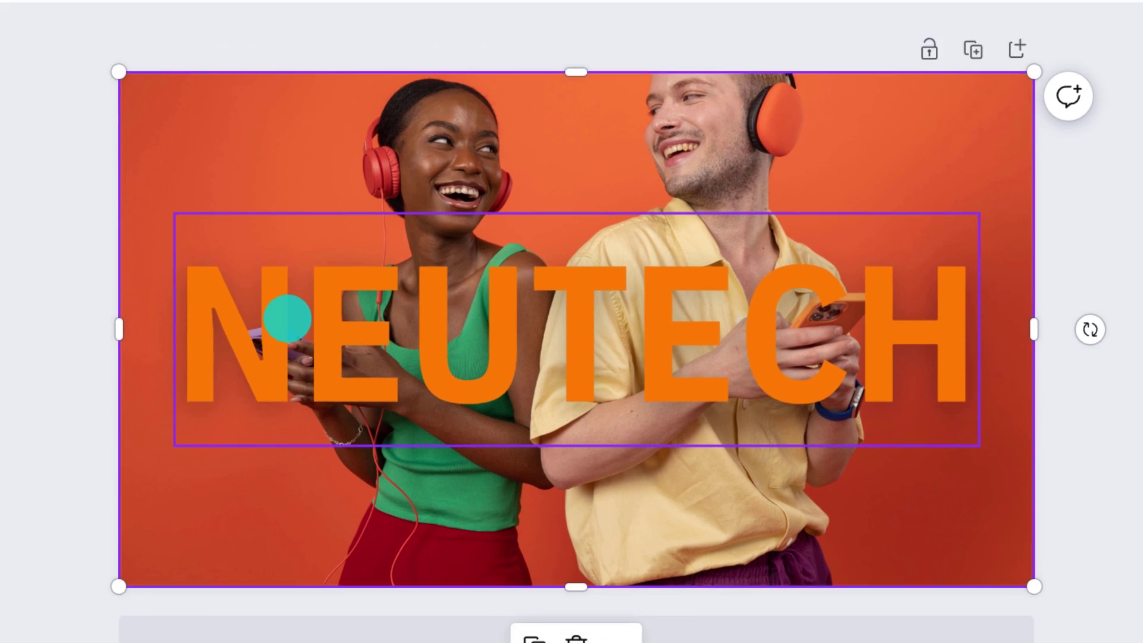
Try out different Lift intensities on the NEUTECH text over the photo, ending at 50
left_click(247, 316)
left_click(656, 72)
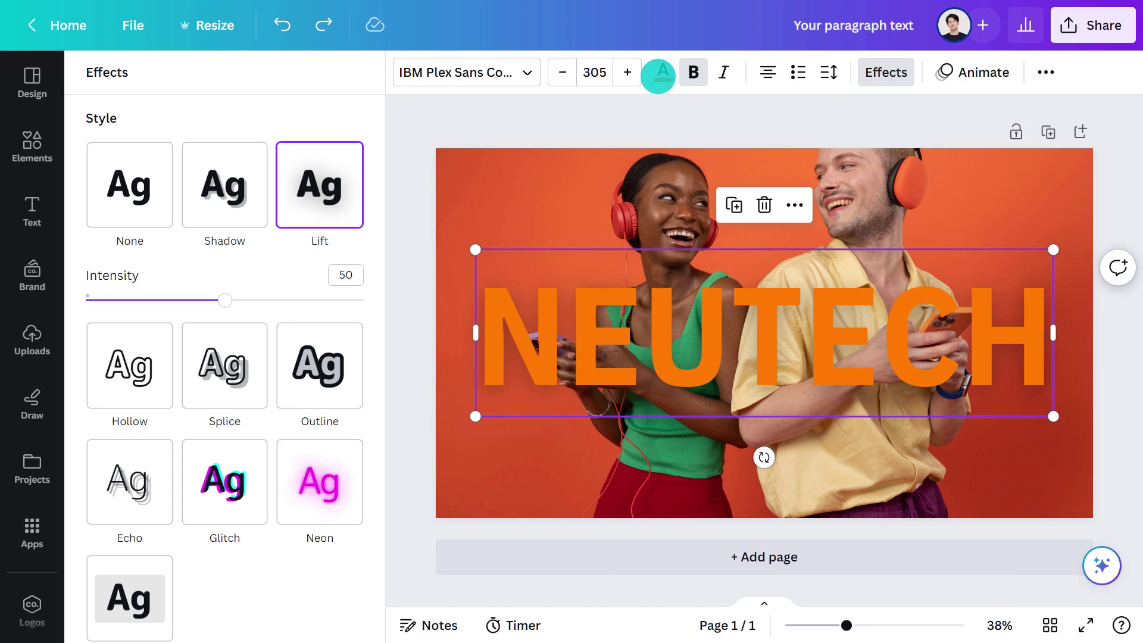
mouse_move(224, 300)
left_mouse_down()
mouse_move(89, 299)
mouse_move(364, 301)
mouse_move(233, 299)
left_mouse_up()
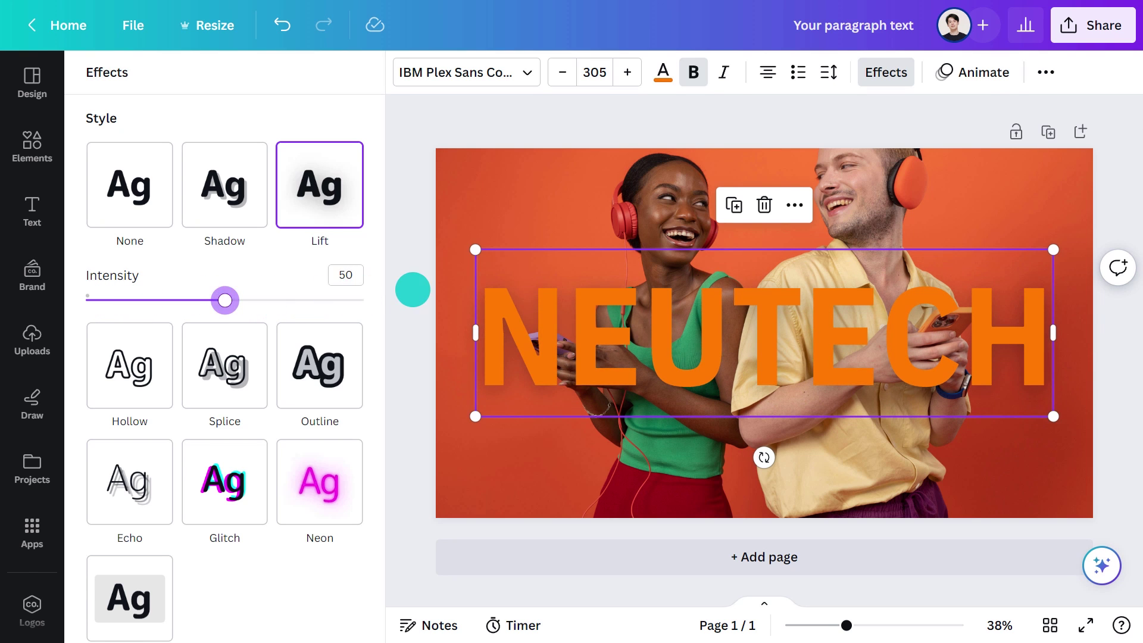
Delete the background photo of the two people from the page
left_click(413, 289)
left_click(423, 184)
key("Delete")
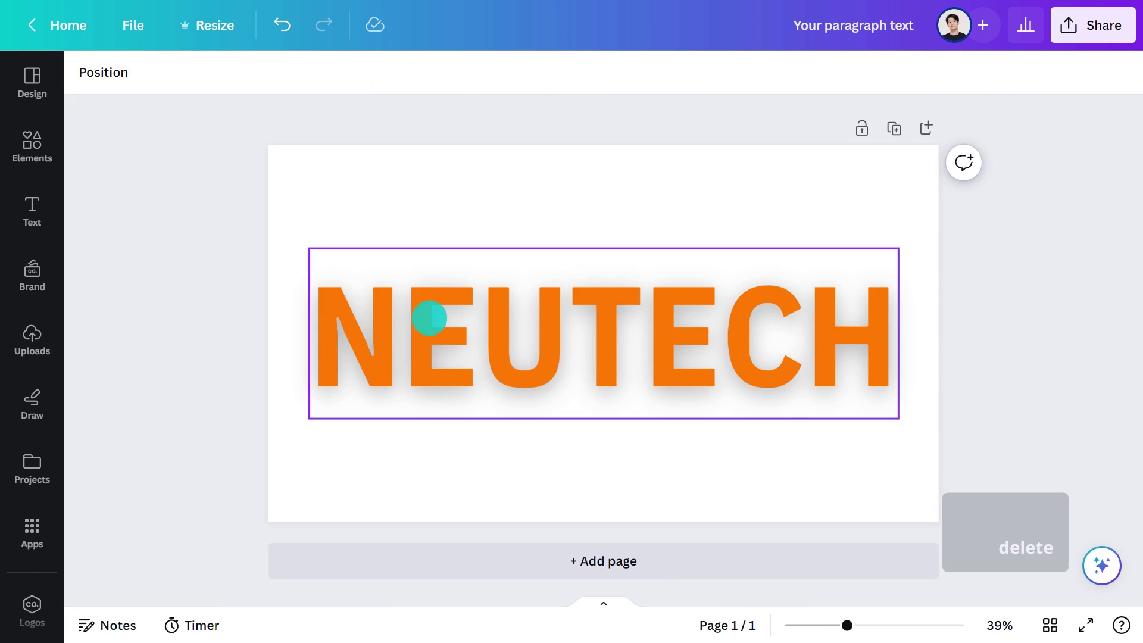
Apply the Shadow effect to the NEUTECH text and colour the shadow with the document's orange
left_click(429, 318)
left_click(656, 71)
left_click(224, 182)
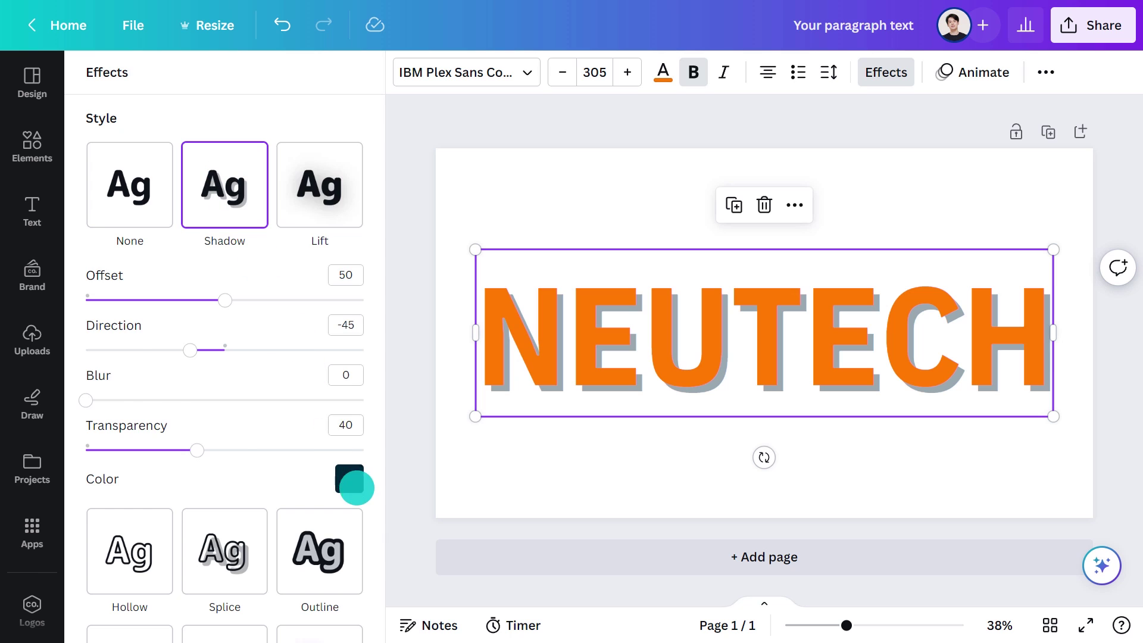
left_click(350, 480)
left_click(159, 273)
left_click(80, 274)
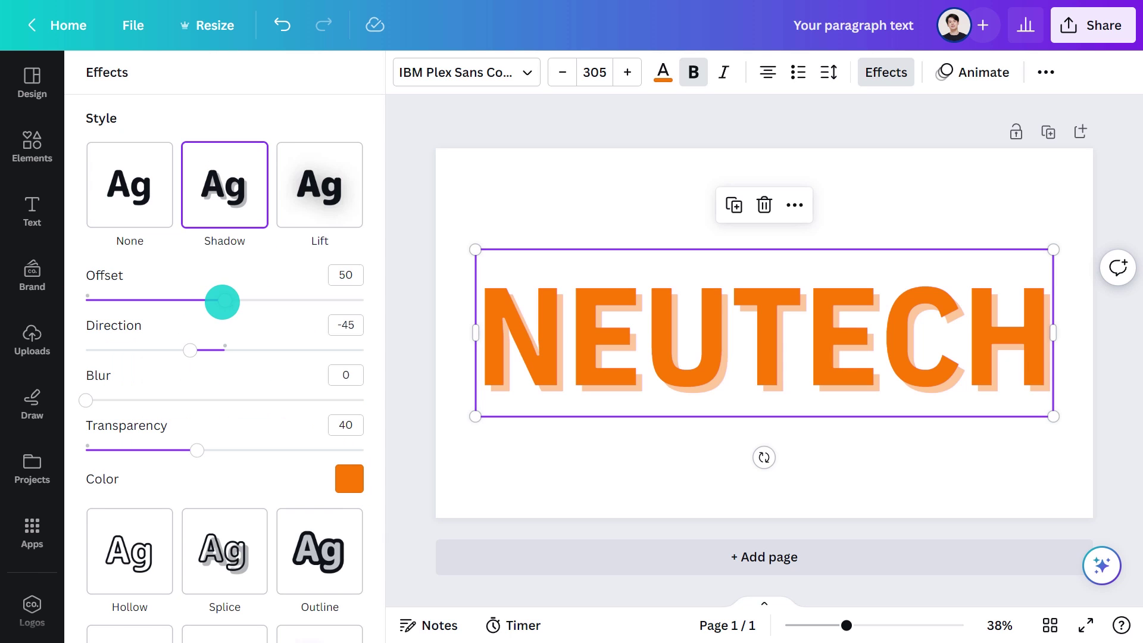
Adjust the orange text shadow to offset 50, direction 70 and blur 32
mouse_move(223, 301)
left_mouse_down()
mouse_move(161, 303)
mouse_move(256, 308)
mouse_move(225, 308)
left_mouse_up()
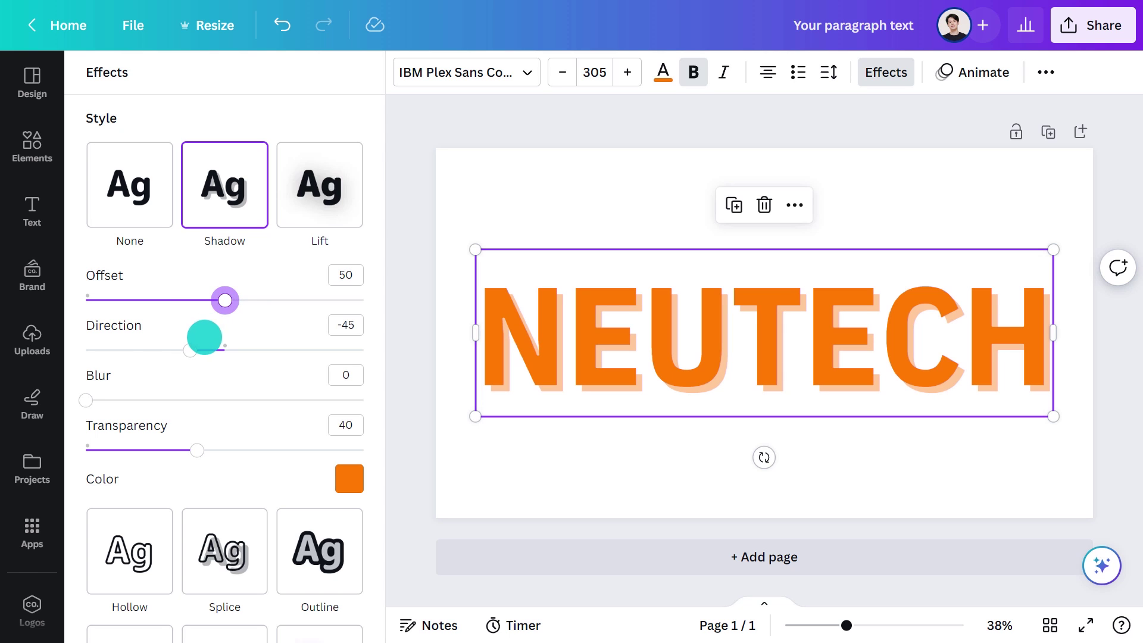
left_click_drag(168, 350, 278, 353)
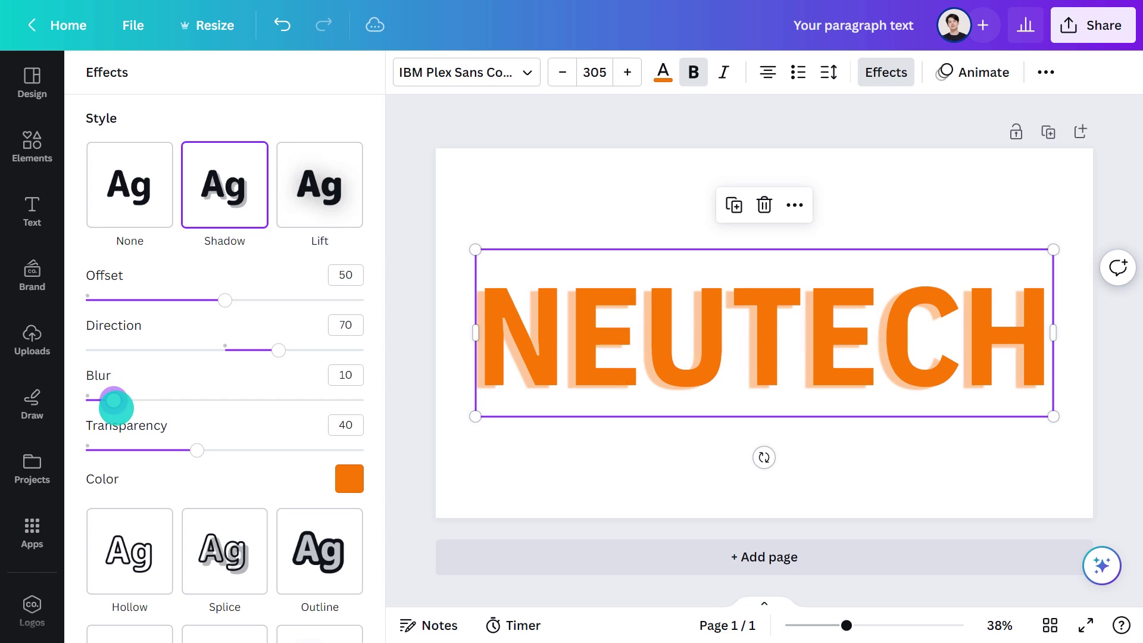
left_click_drag(115, 408, 158, 408)
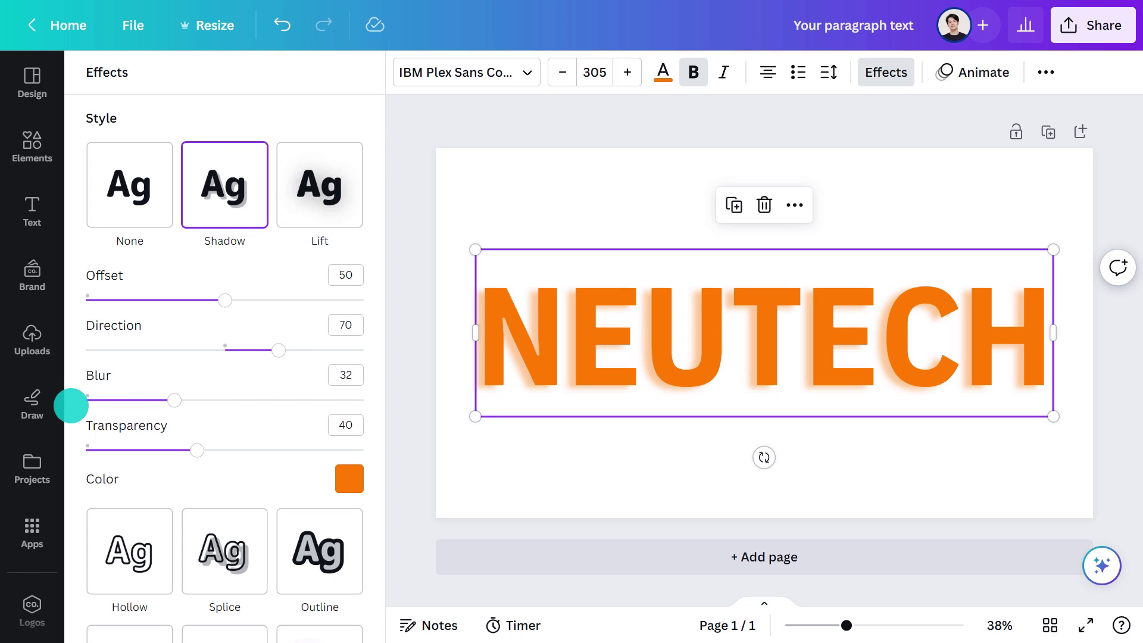
Apply the Echo effect to the NEUTECH text in the document's orange and adjust the echo's offset and direction
scroll(71, 405, "down", 6)
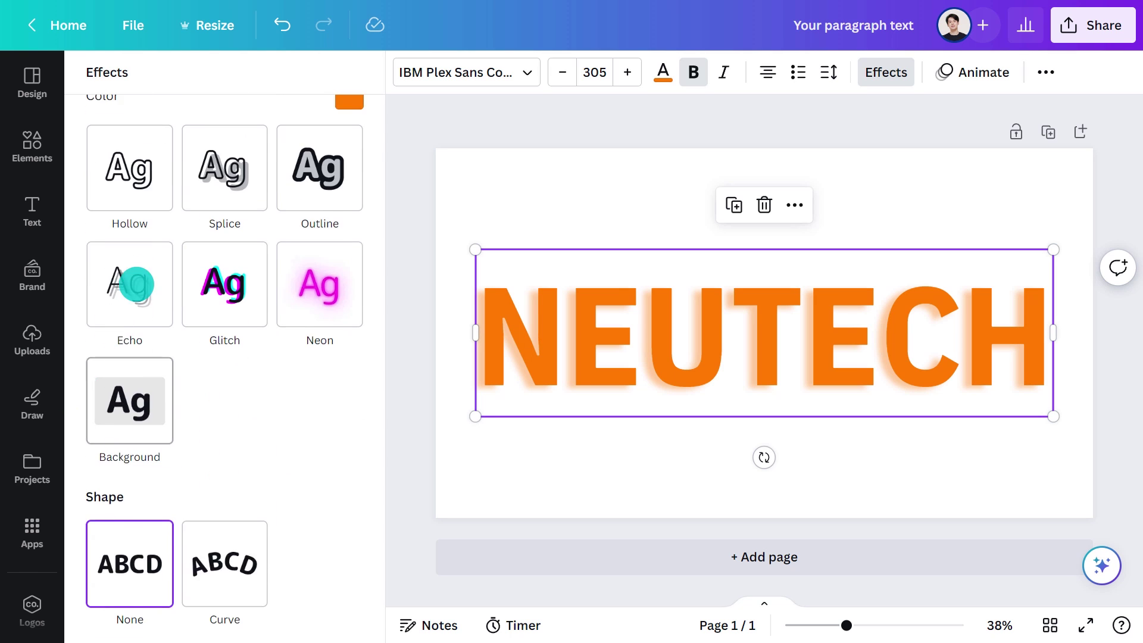
left_click(133, 280)
left_click(348, 478)
left_click(162, 274)
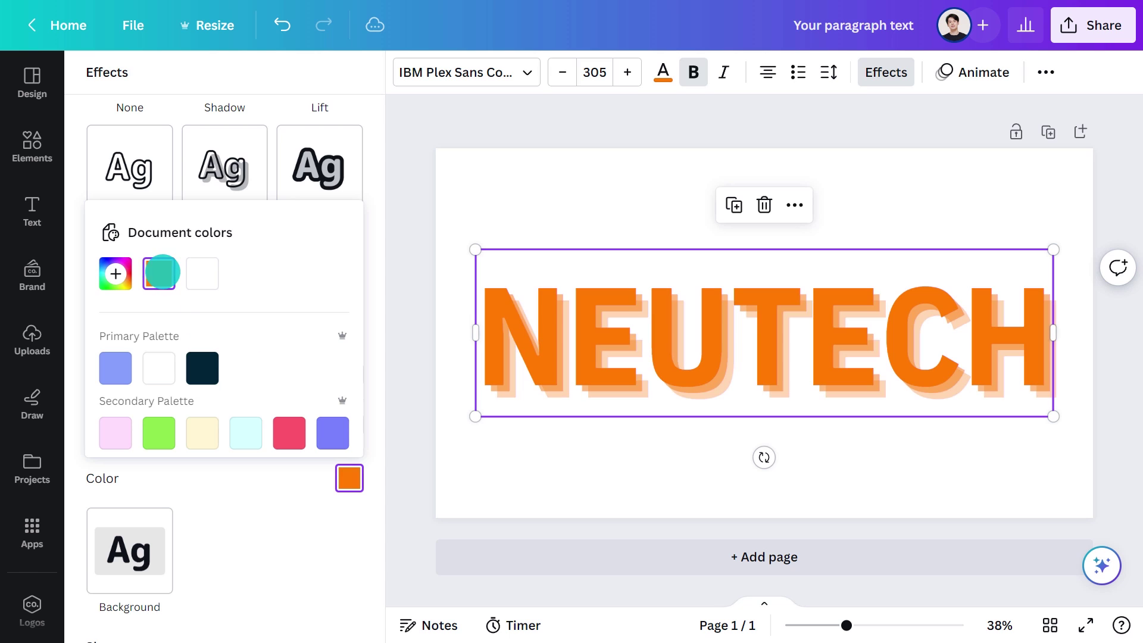
left_click(77, 273)
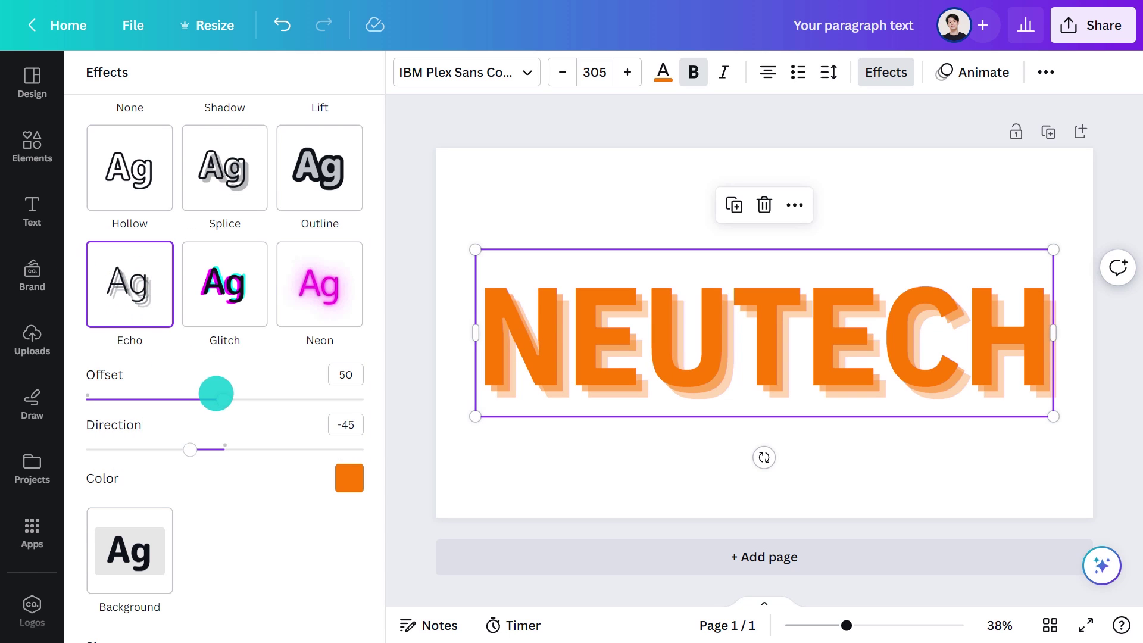
mouse_move(220, 397)
left_mouse_down()
mouse_move(262, 399)
mouse_move(201, 399)
mouse_move(220, 404)
left_mouse_up()
left_click_drag(189, 449, 268, 451)
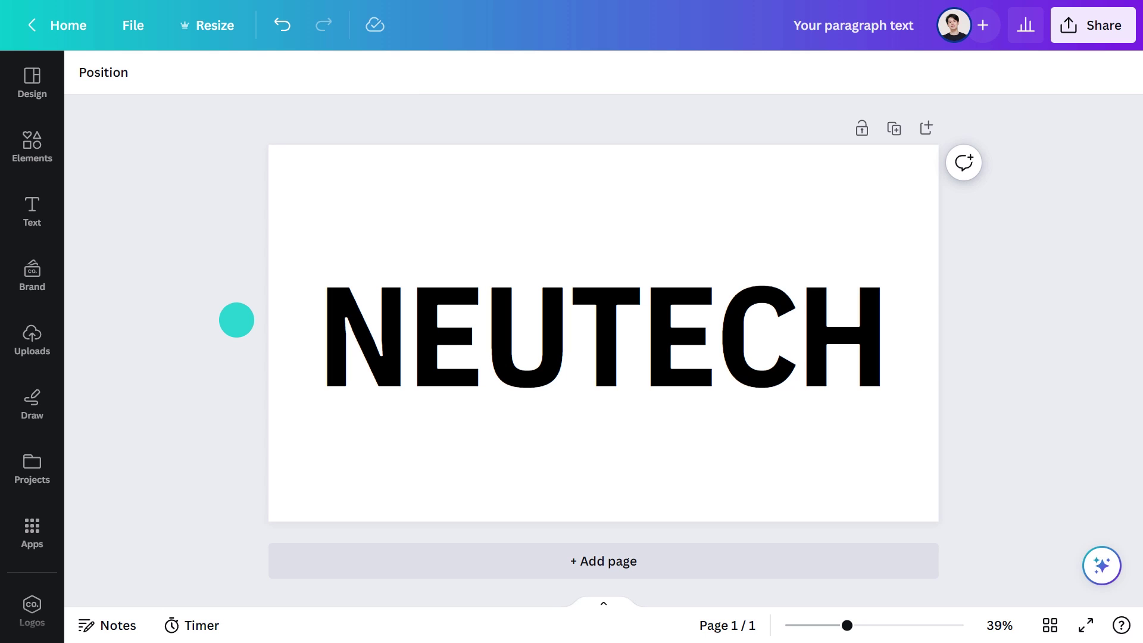
Apply the Shadow effect to the black NEUTECH text with offset 30, direction 0, a stronger blur and a lower transparency
left_click(446, 314)
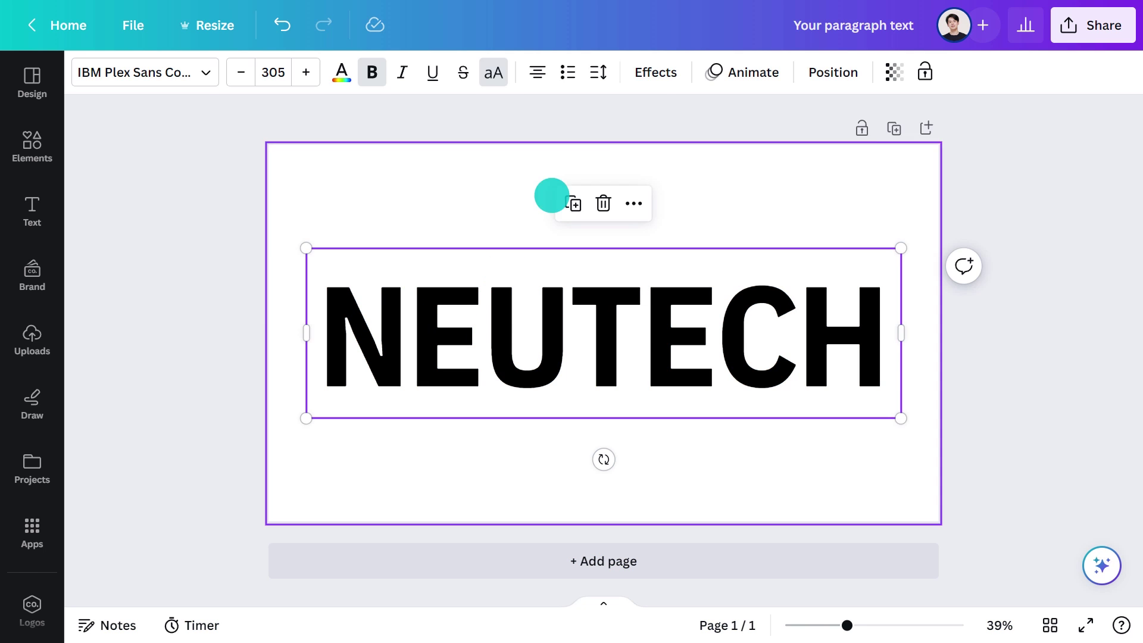
left_click(656, 72)
left_click(234, 171)
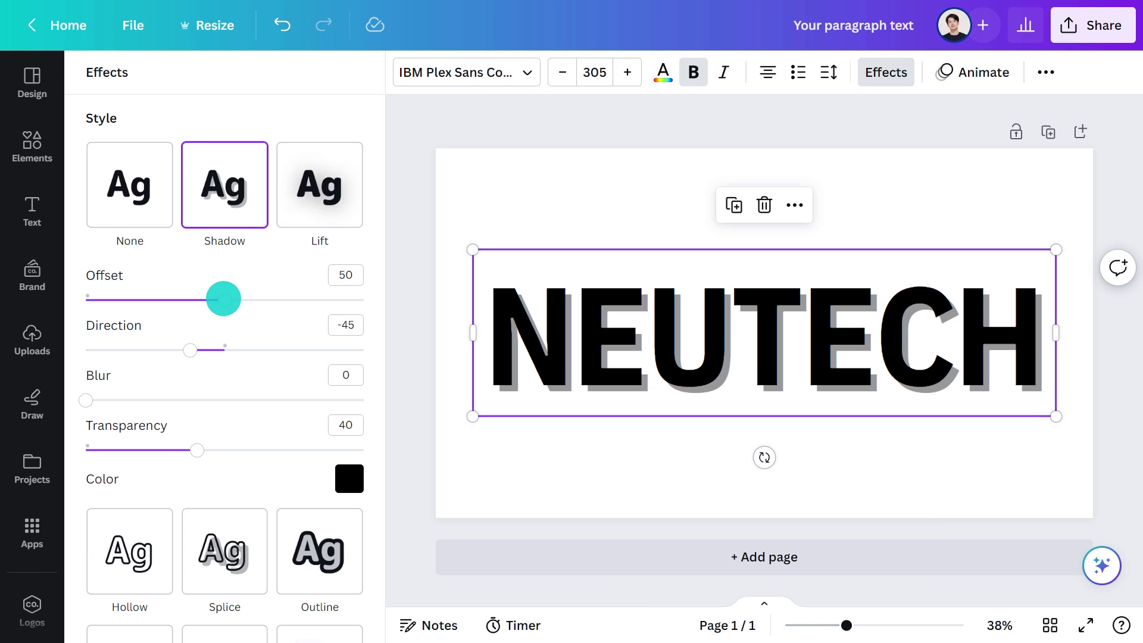
left_click_drag(224, 298, 170, 299)
left_click(222, 352)
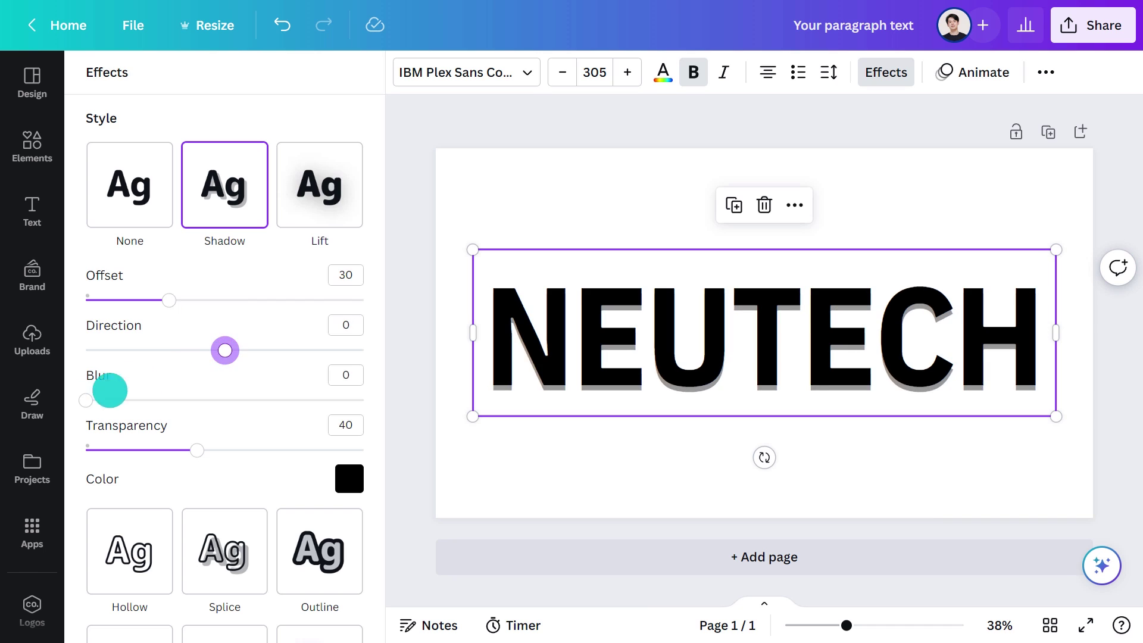
left_click_drag(109, 390, 260, 400)
left_click_drag(197, 451, 140, 450)
Change the shadowed NEUTECH text colour to white (#ffffff)
left_click(662, 72)
left_click(186, 181)
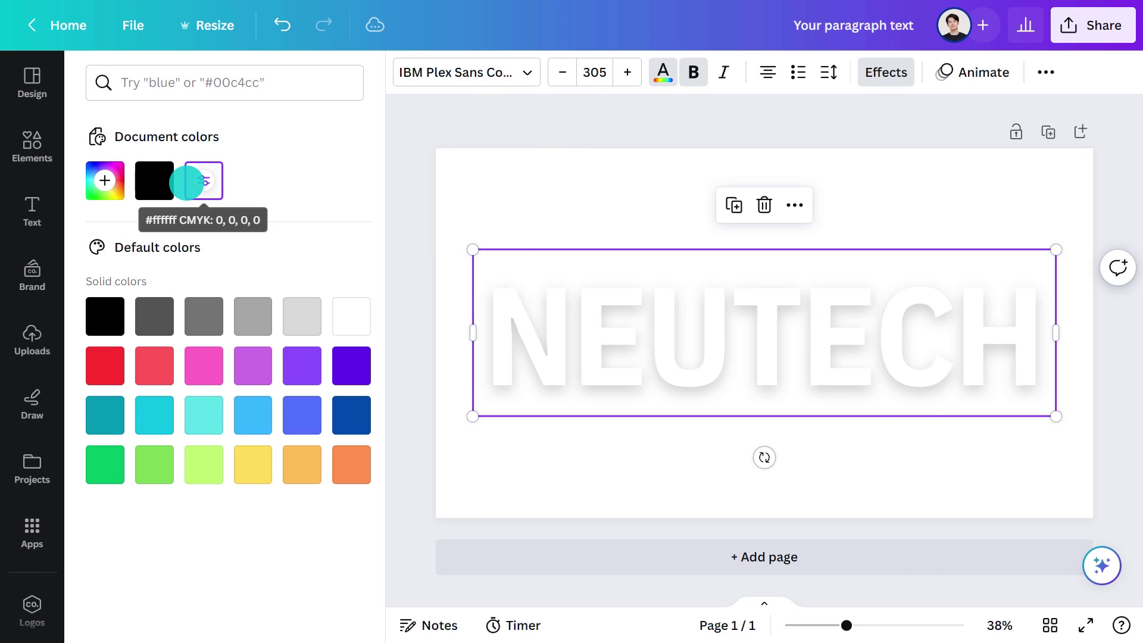
left_click(399, 206)
Duplicate the white NEUTECH text and place the copy slightly above the original, aligned horizontally
left_click(572, 204)
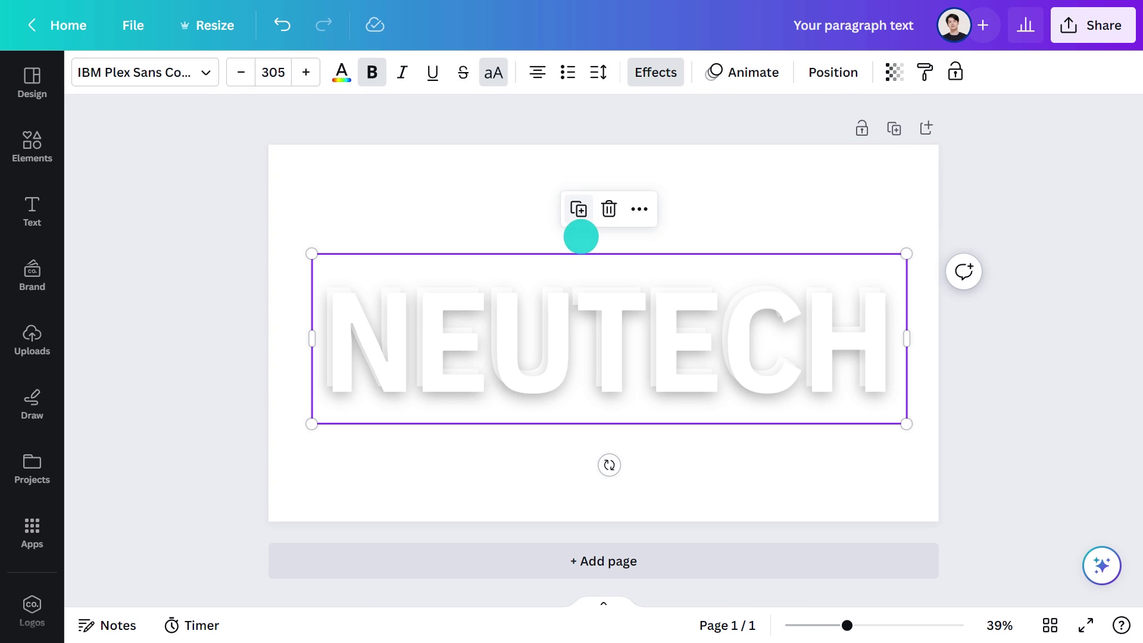
left_click_drag(610, 344, 574, 314)
left_click(572, 196)
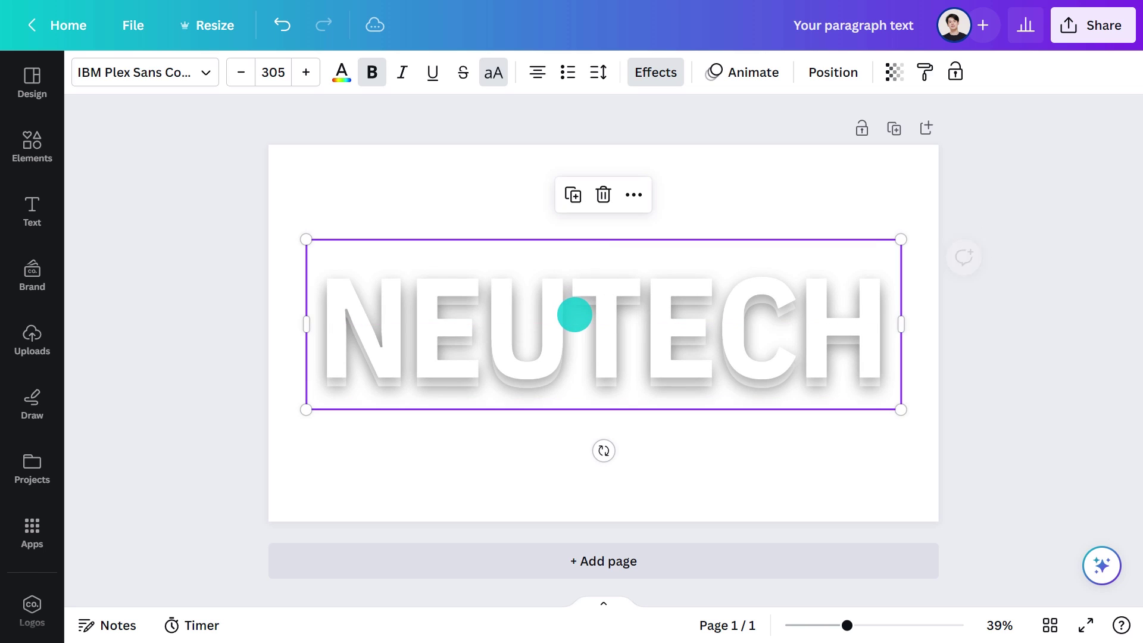
Apply the Splice effect to the upper NEUTECH copy with a thin outline thickness and the offset at its minimum
left_click(652, 72)
left_click(228, 520)
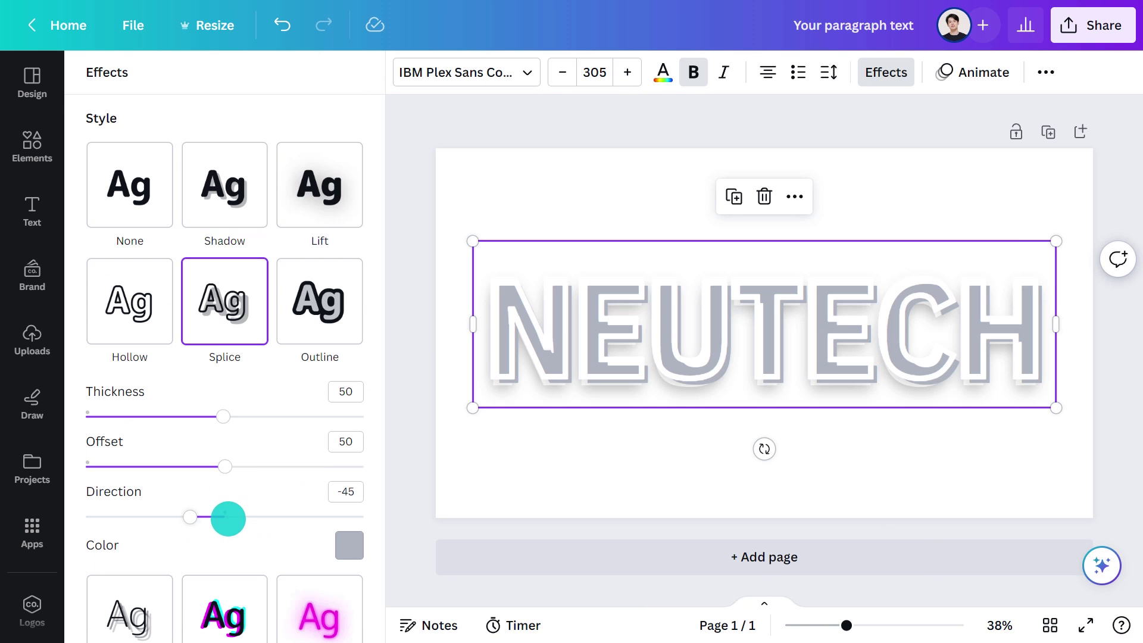
left_click_drag(225, 417, 111, 417)
left_click_drag(215, 466, 82, 467)
Set the Splice colour of the upper NEUTECH copy to a custom teal and deselect the text
left_click(350, 545)
left_click(113, 339)
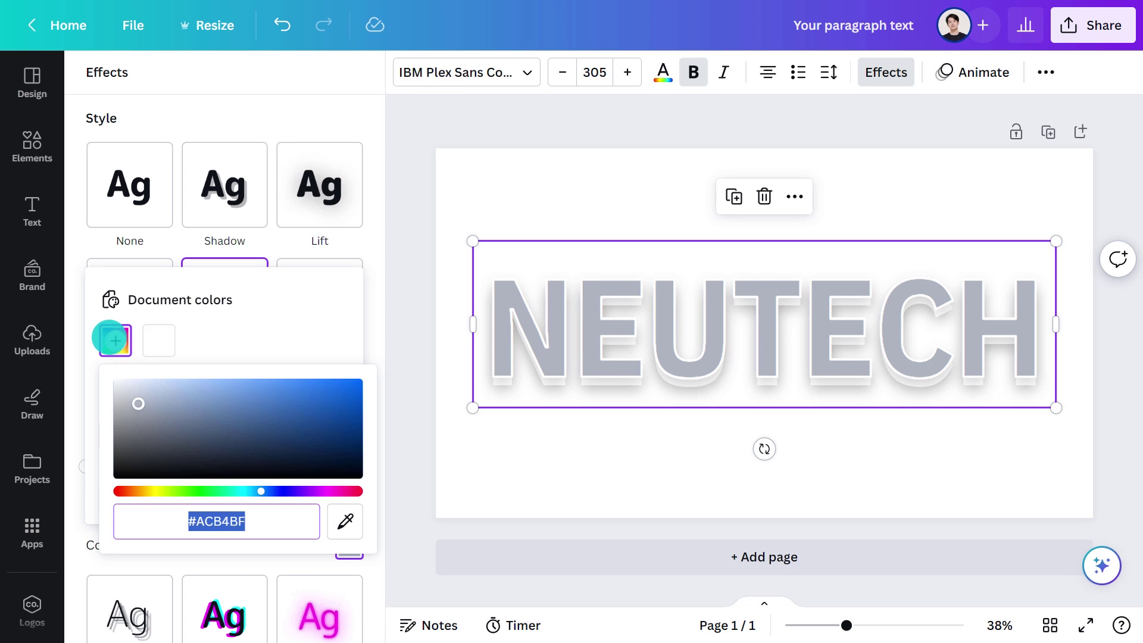
left_click(243, 491)
left_click(405, 356)
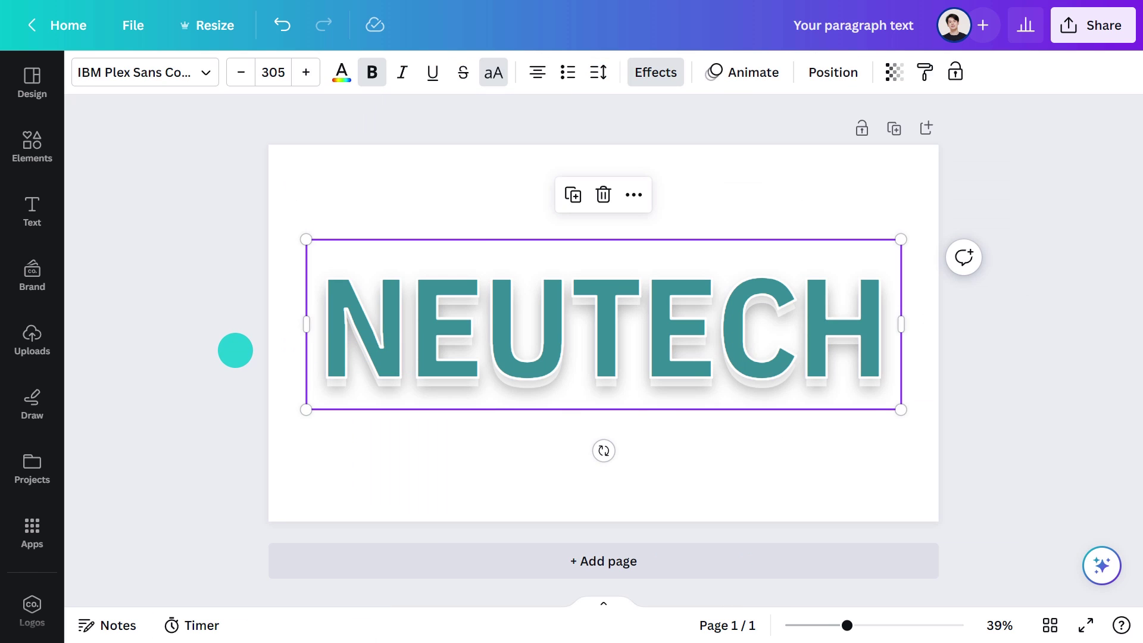
left_click(236, 350)
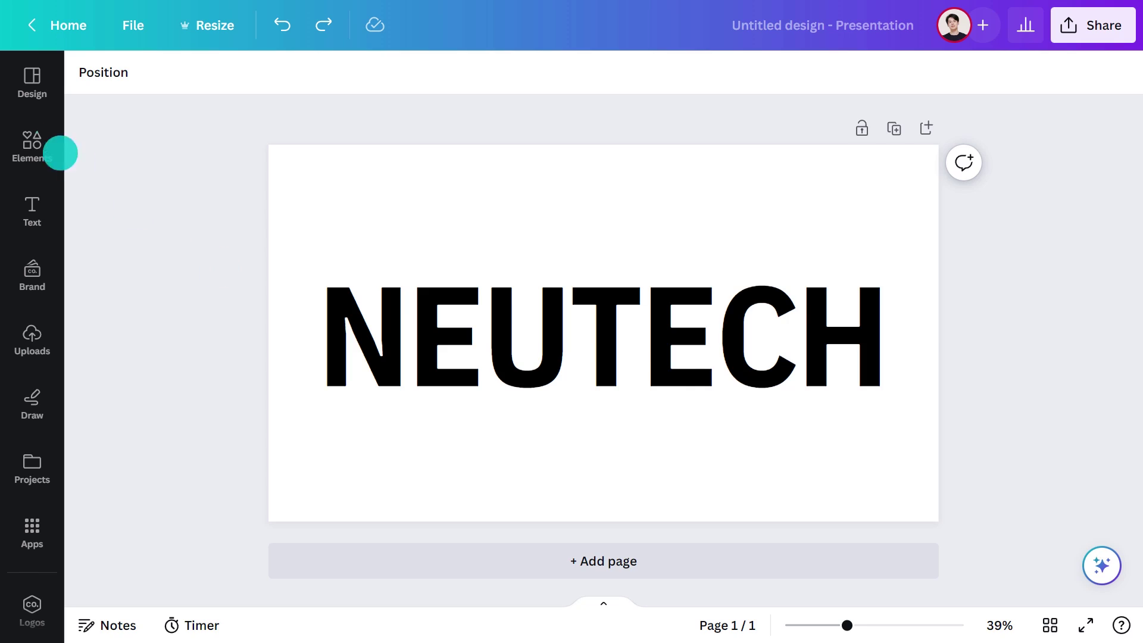
Search the elements library for "abstract 3D"
left_click(60, 153)
left_click(266, 81)
type("abstract 3D")
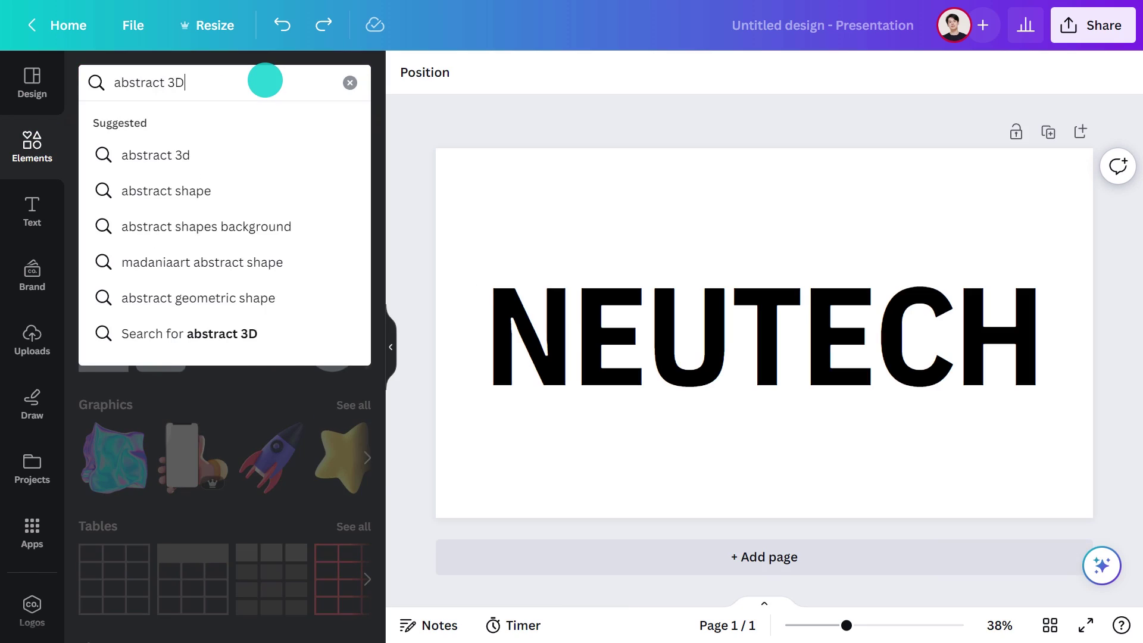
key("Return")
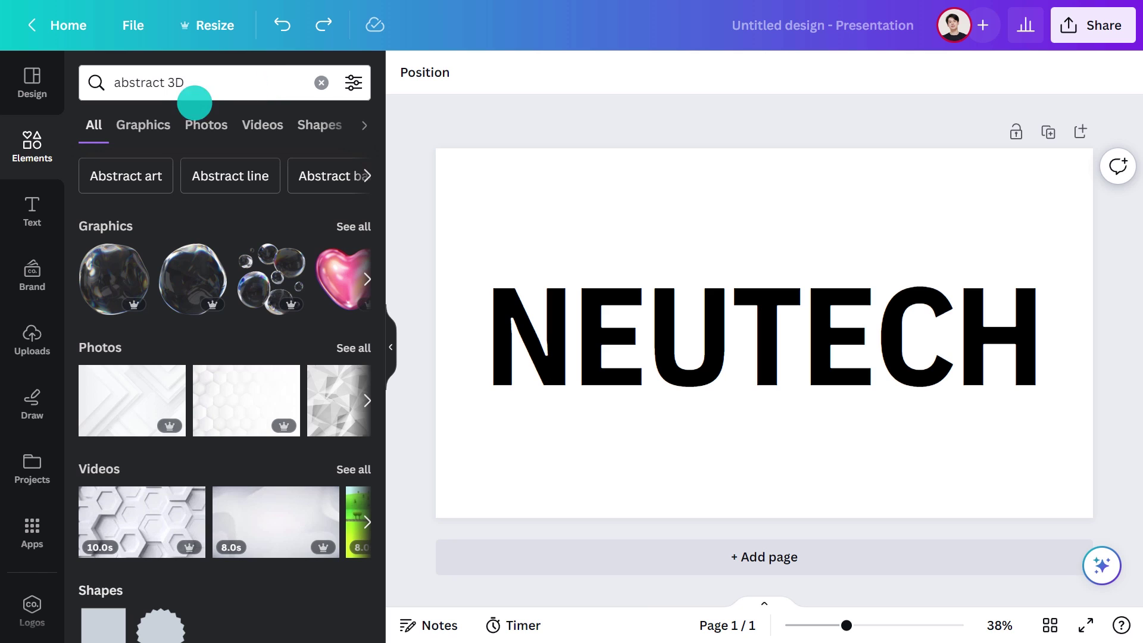
Find the orange wavy tube among the "abstract 3D" graphics and add it to the page
left_click(141, 122)
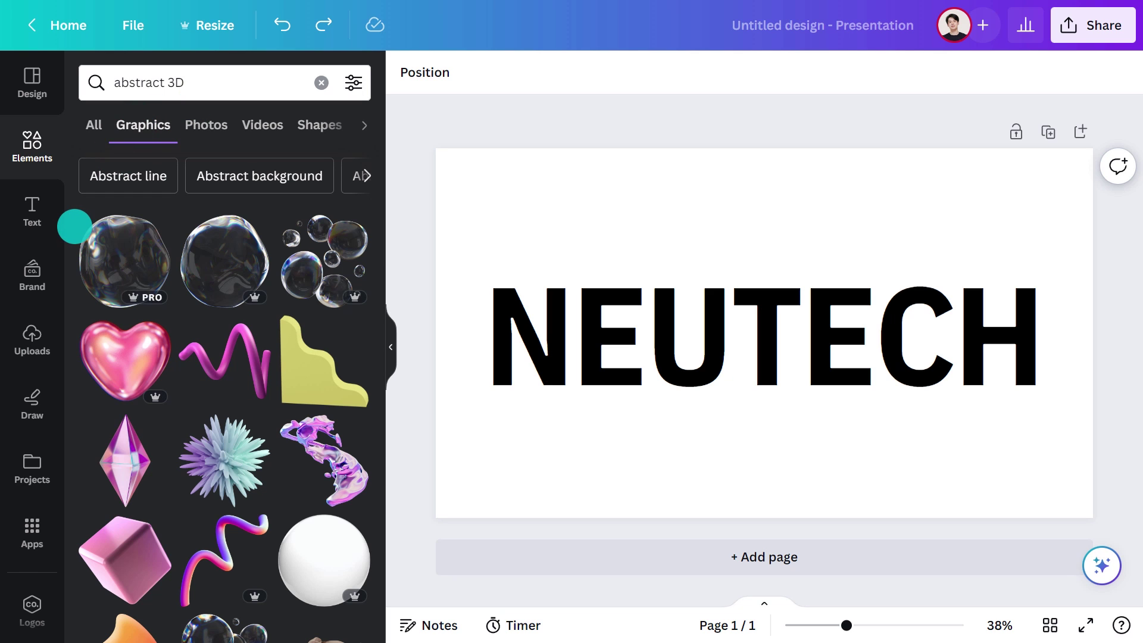
scroll(75, 226, "down", 15)
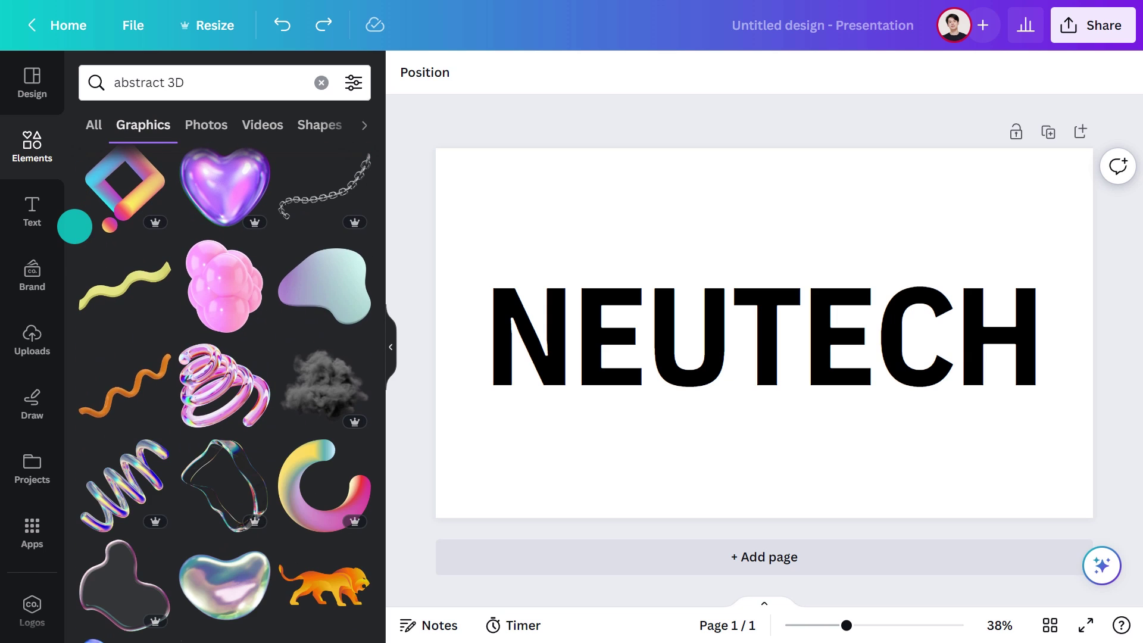
left_click(161, 378)
left_click(392, 347)
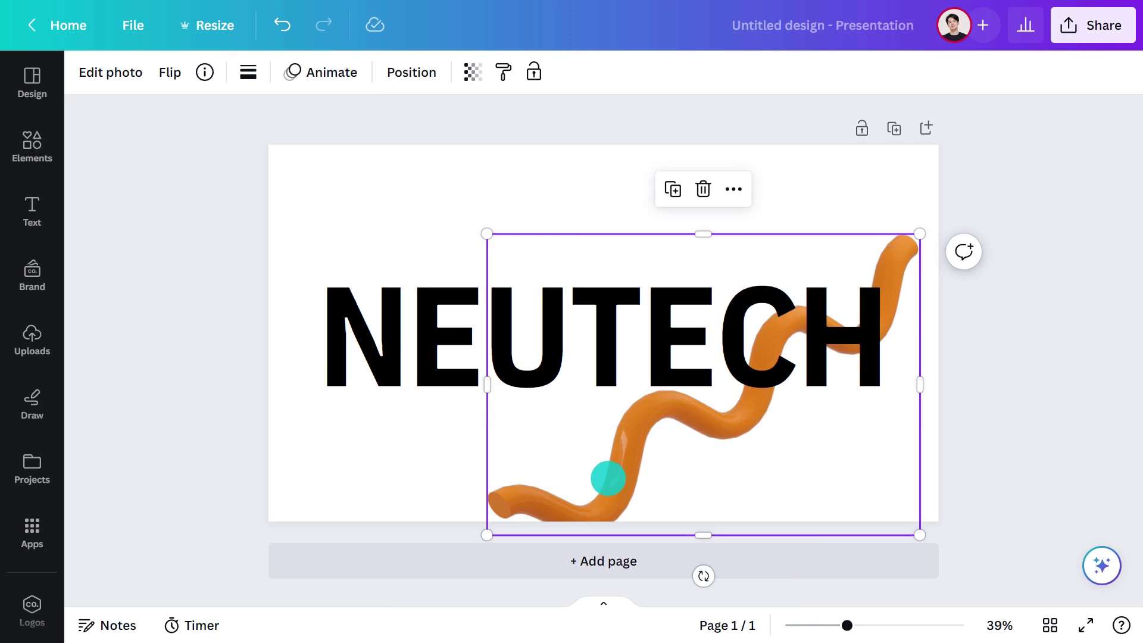
Rotate the orange tube to 30° and scale it to span the NEUTECH text, placed in front of the letters
mouse_move(607, 477)
left_mouse_down()
mouse_move(515, 411)
mouse_move(526, 401)
left_mouse_up()
mouse_move(857, 312)
left_mouse_down()
mouse_move(845, 385)
mouse_move(811, 435)
left_mouse_up()
left_click_drag(710, 434, 659, 430)
left_click_drag(829, 286, 895, 281)
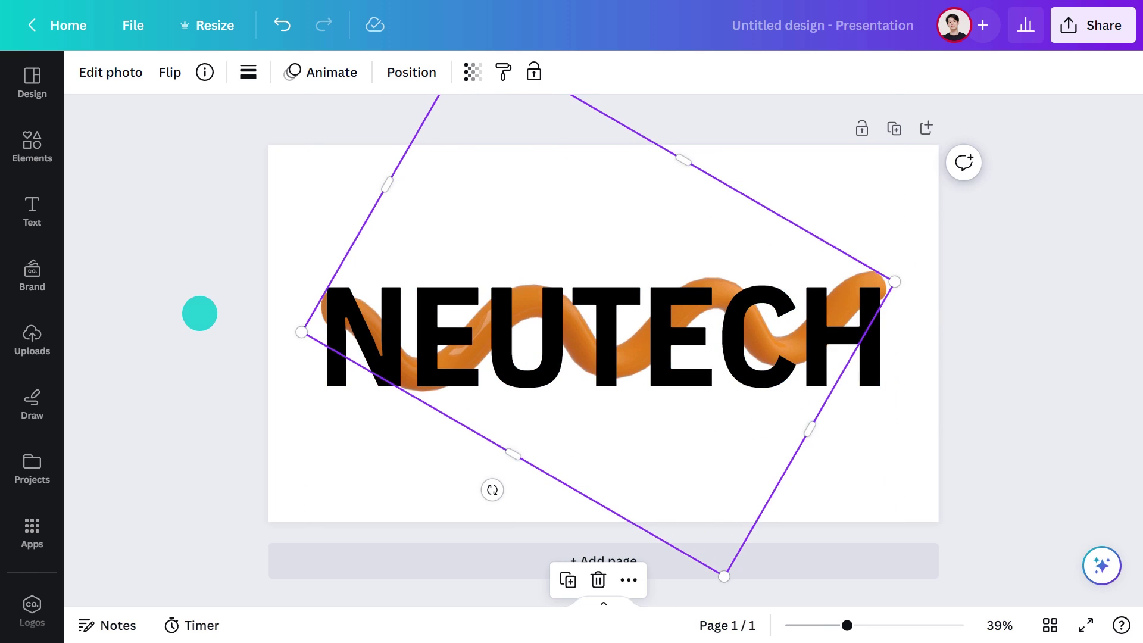
key("ctrl+bracketright")
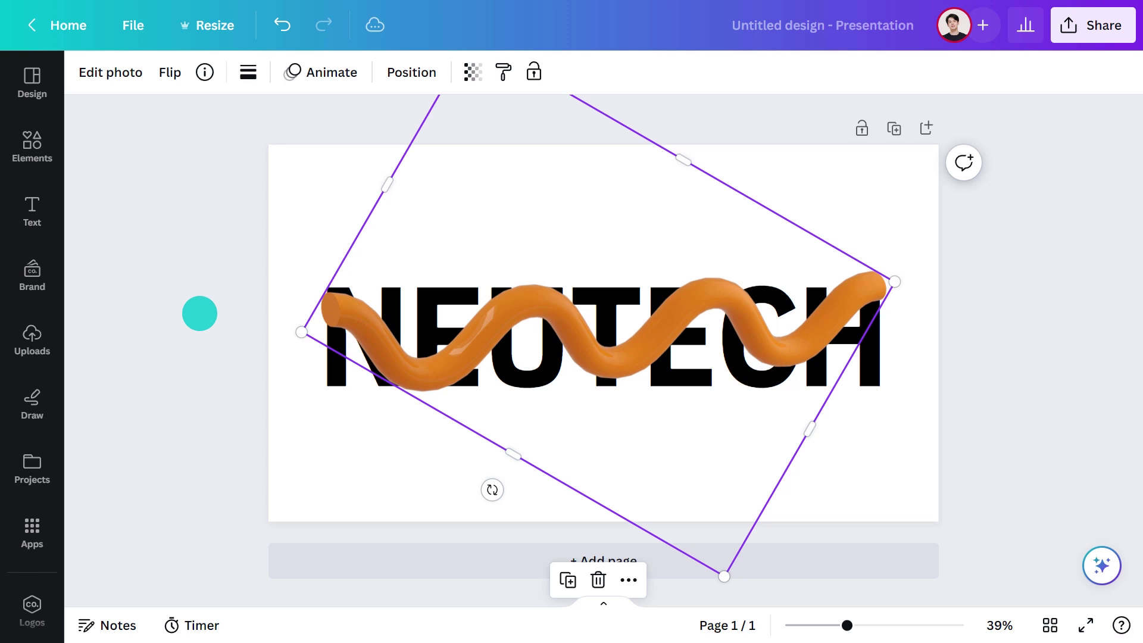
Duplicate the orange tube twice and move one of the three beneath the NEUTECH text in the layer order
left_click(410, 73)
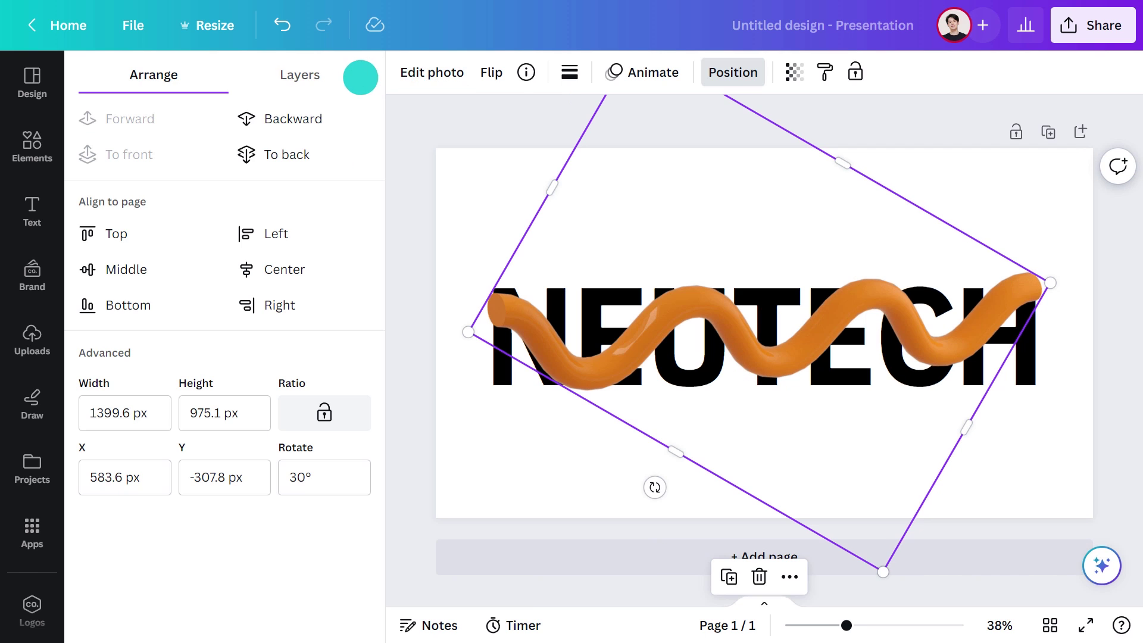
left_click(317, 75)
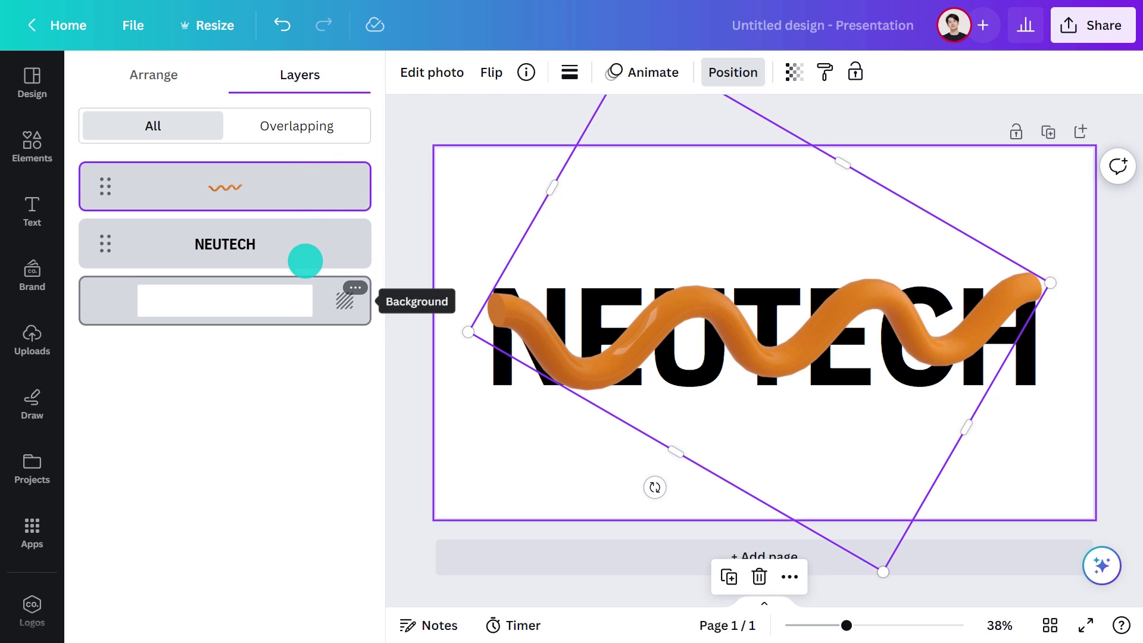
mouse_move(294, 186)
left_mouse_down()
mouse_move(261, 267)
mouse_move(254, 162)
left_mouse_up()
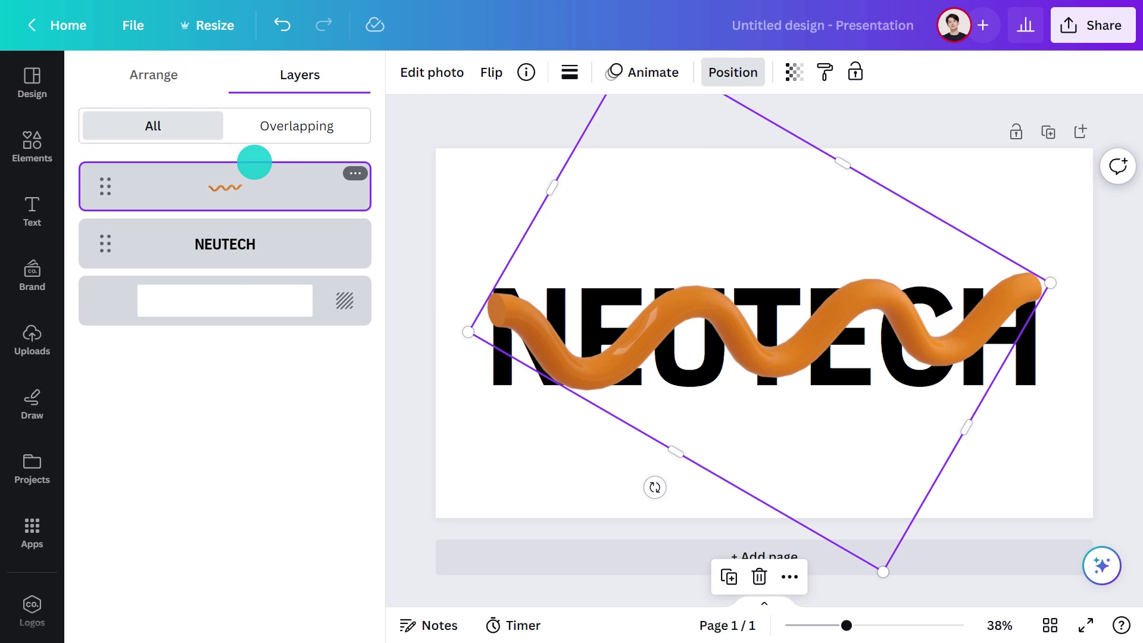
key("ctrl+d")
key("ctrl+d")
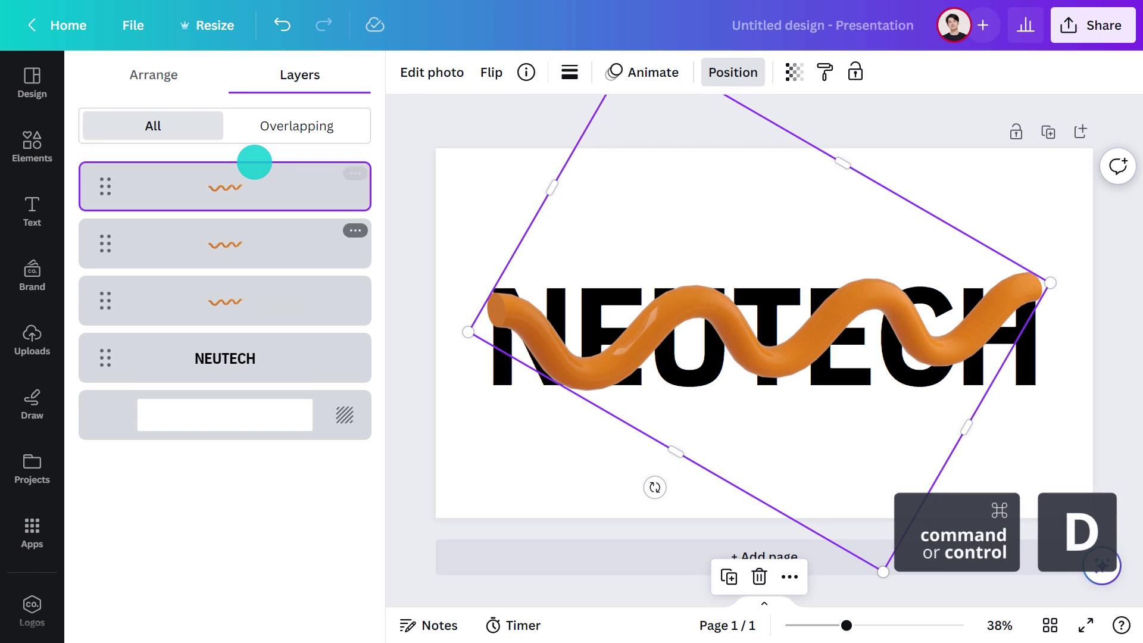
left_click_drag(236, 293, 225, 375)
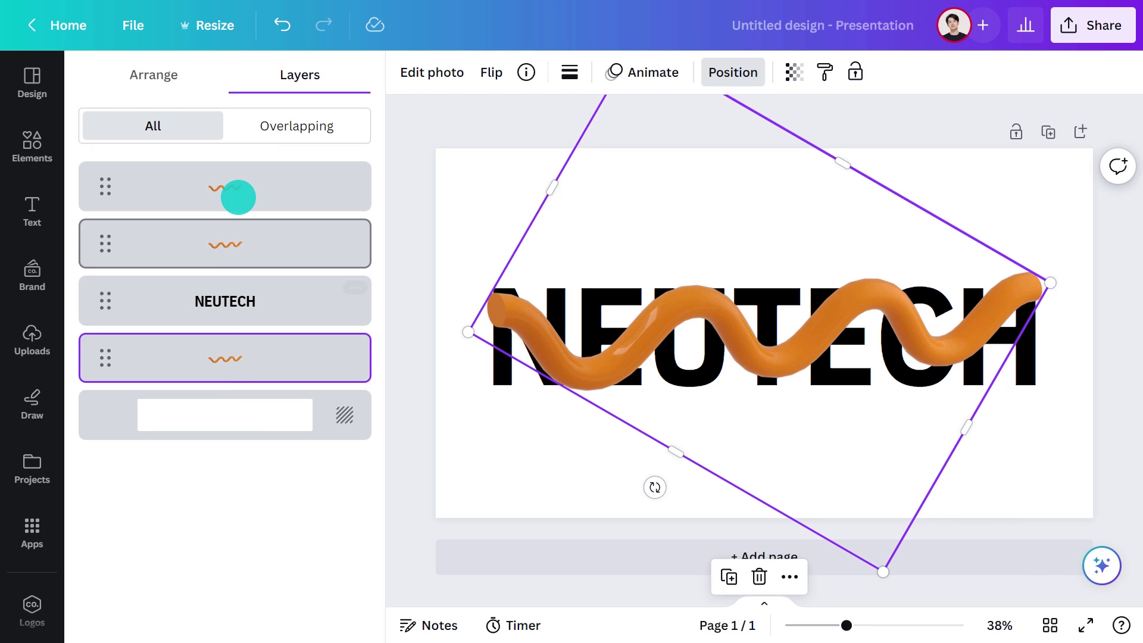
Crop the two front tubes so one covers only the N and the other only the final C and H
left_click(237, 191)
left_click_drag(966, 427, 581, 372)
left_click(304, 244)
mouse_move(552, 187)
left_mouse_down()
mouse_move(613, 199)
mouse_move(944, 324)
left_mouse_up()
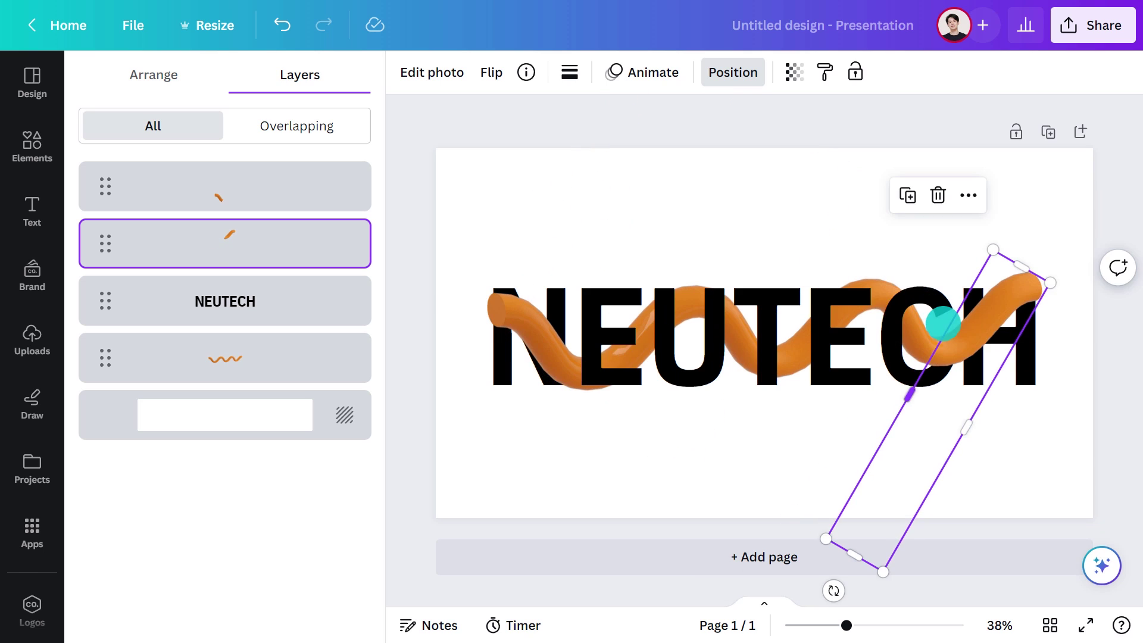
left_click(228, 330)
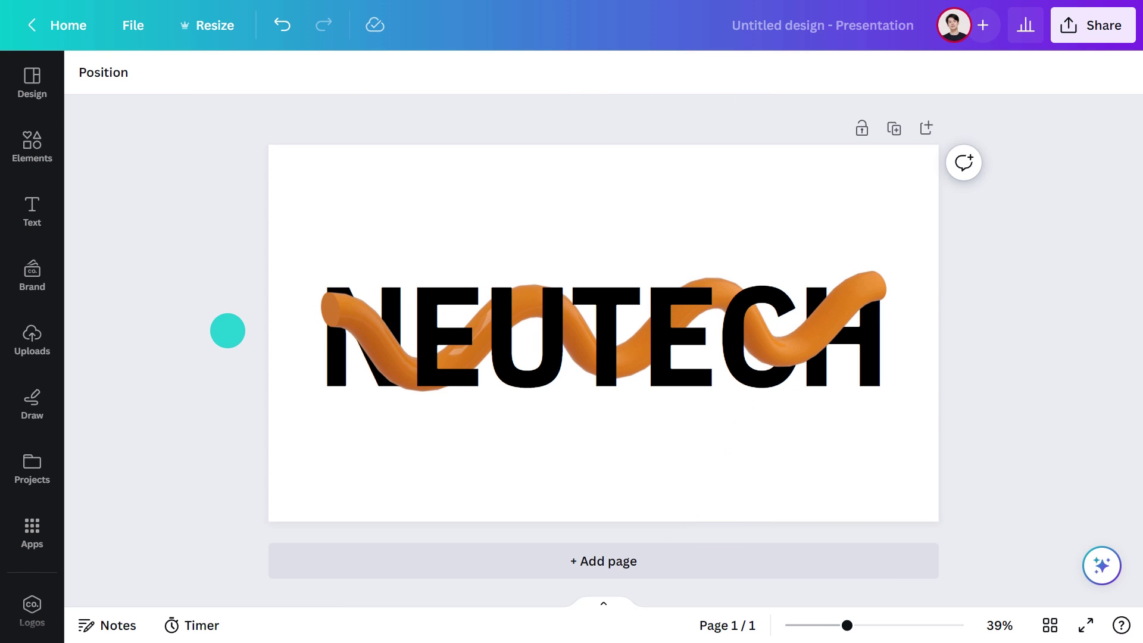
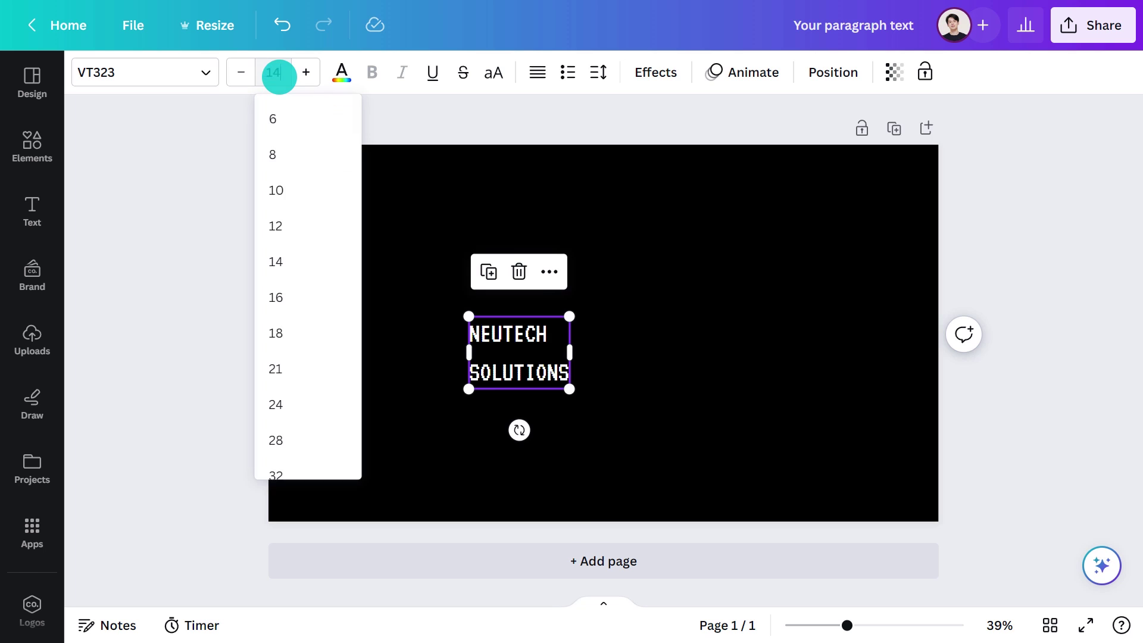
Set the NEUTECH SOLUTIONS text's letter spacing to 10 with tighter line spacing, and place it right of the page centre
left_click(592, 63)
left_click(789, 118)
type("10")
left_click_drag(693, 194, 628, 194)
left_click(554, 207)
left_click_drag(587, 378, 691, 315)
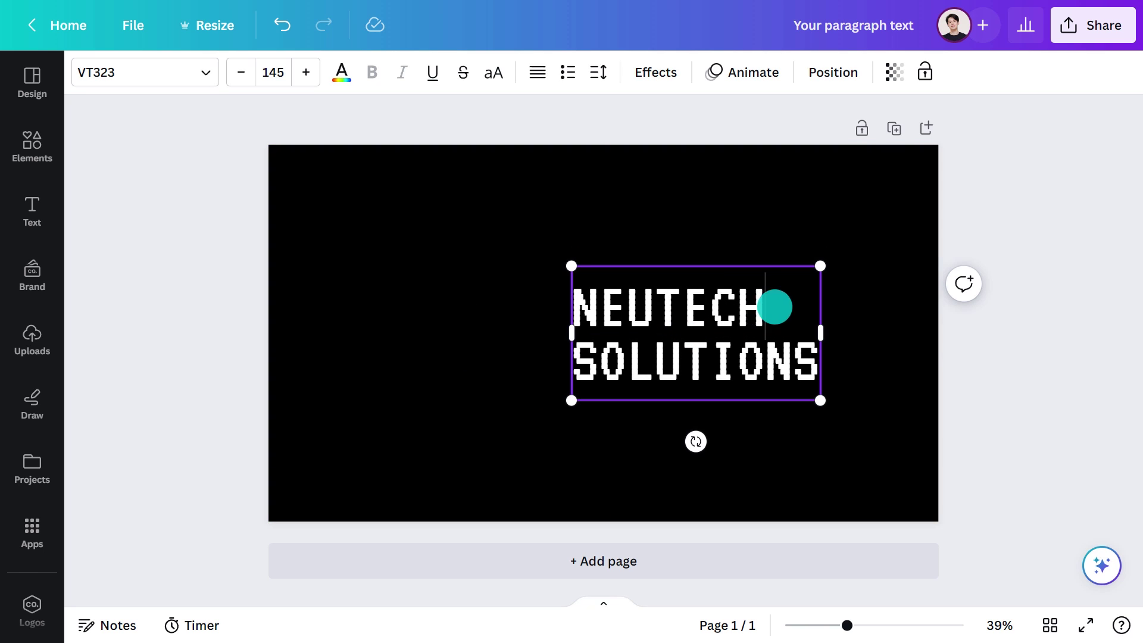
Recolour only the word NEUTECH in a custom bright cyan and deselect the text
double_click(776, 306)
left_click(343, 73)
left_click(105, 180)
left_click(223, 332)
left_click(412, 259)
left_click(215, 260)
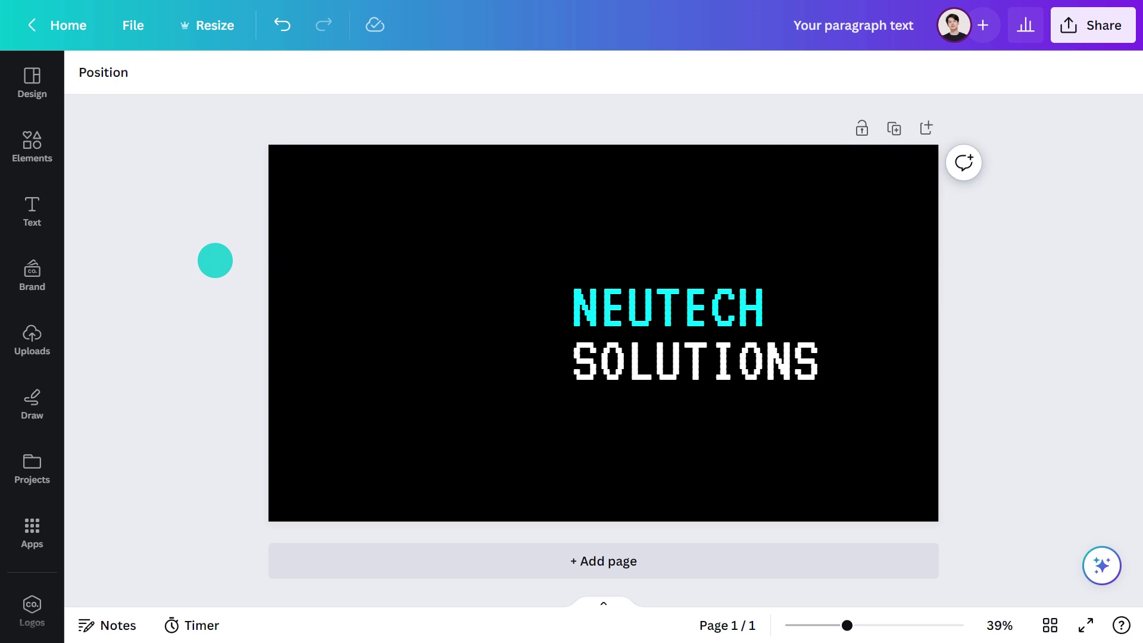
Add a circle shape to the page and set its fill to transparent
left_click(39, 138)
left_click(326, 303)
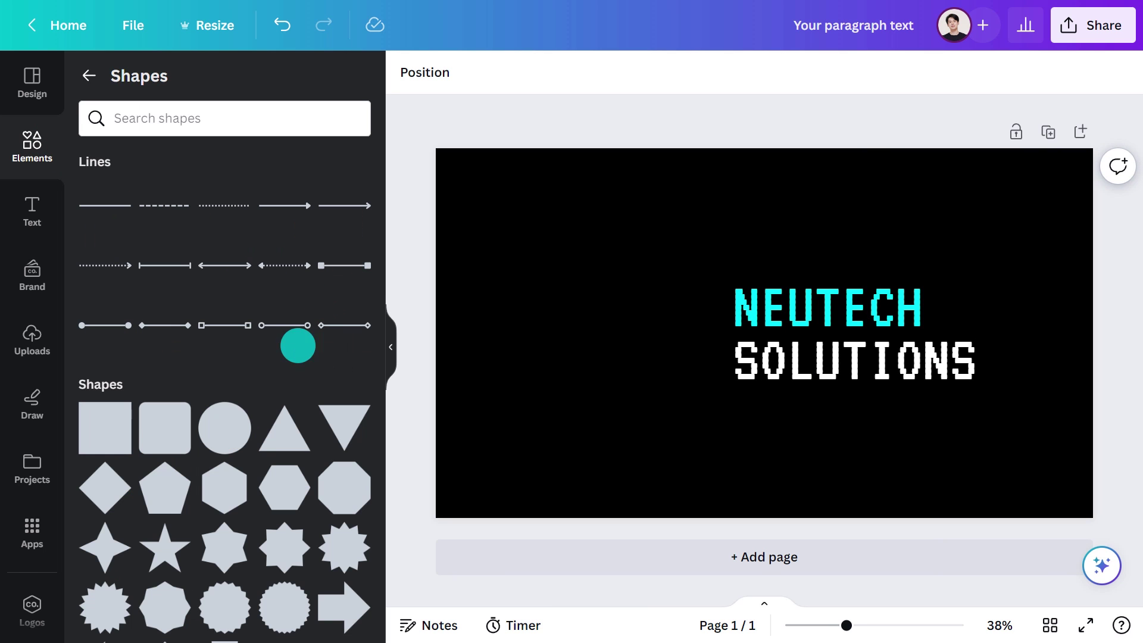
left_click(222, 426)
left_click(390, 347)
left_click(495, 72)
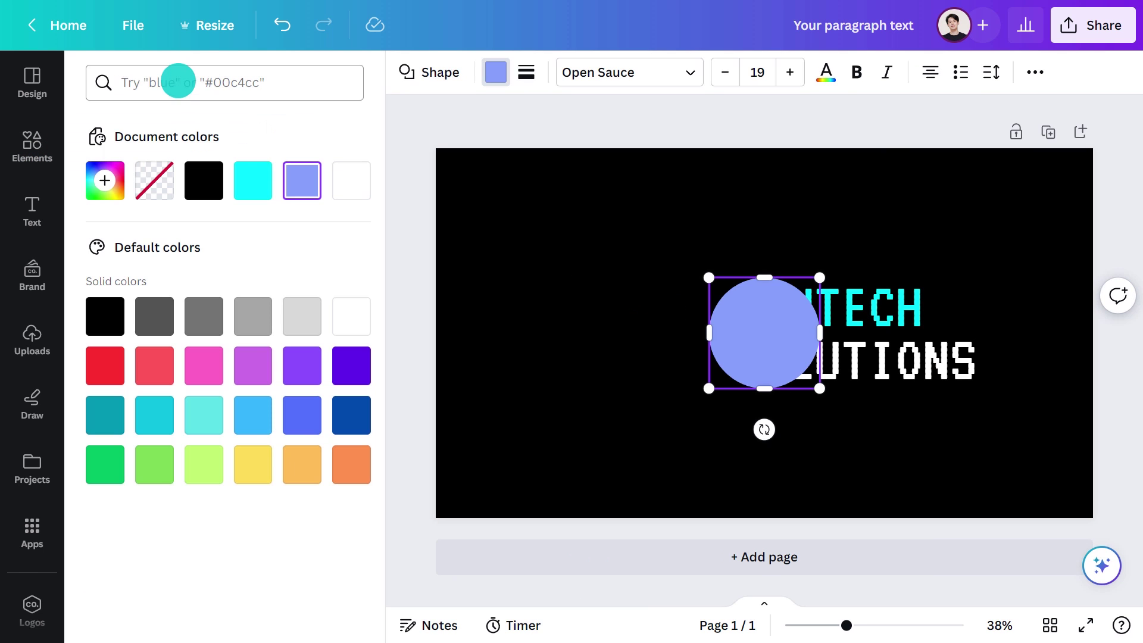
left_click(155, 181)
Give the circle a solid border of weight 6 in the document's cyan
left_click(527, 72)
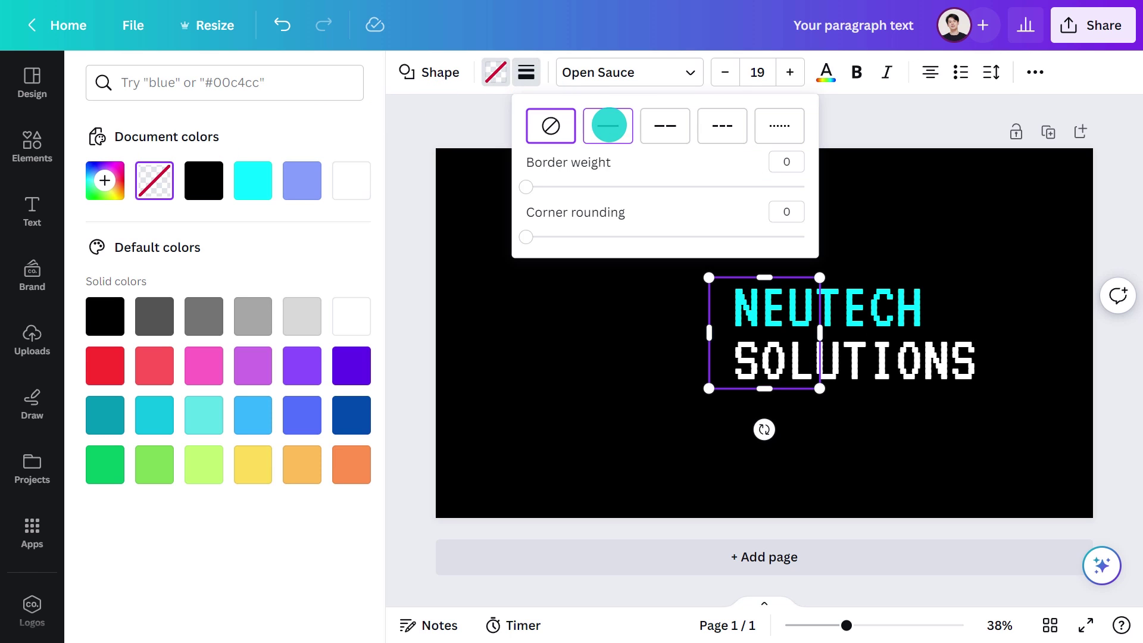
left_click(537, 186)
left_click_drag(536, 186, 543, 186)
left_click(530, 74)
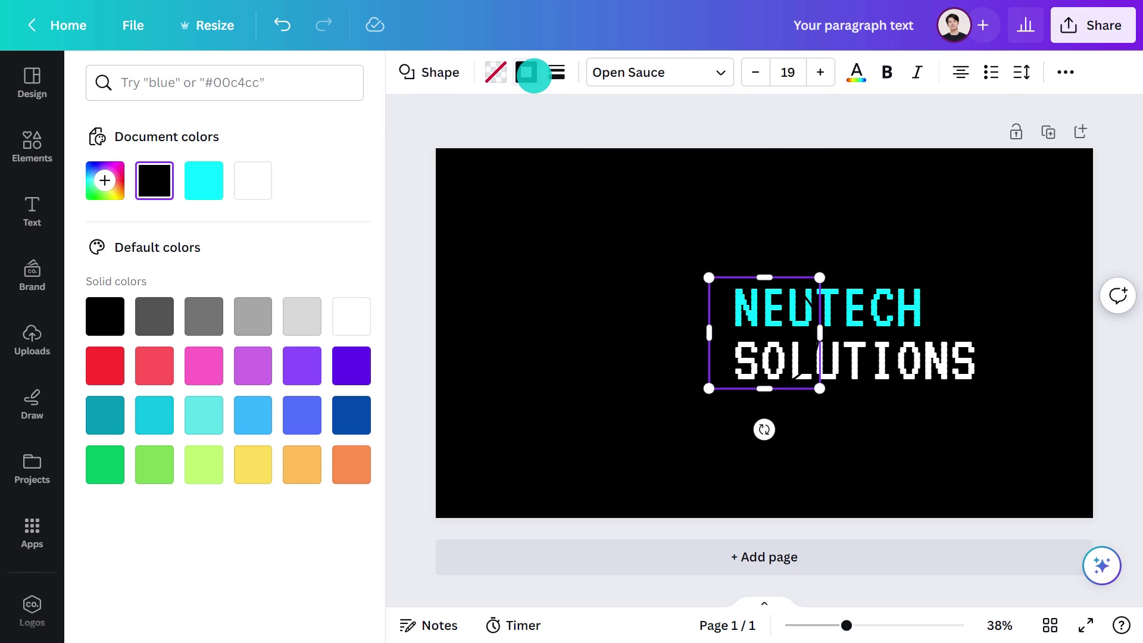
left_click(211, 167)
left_click(399, 171)
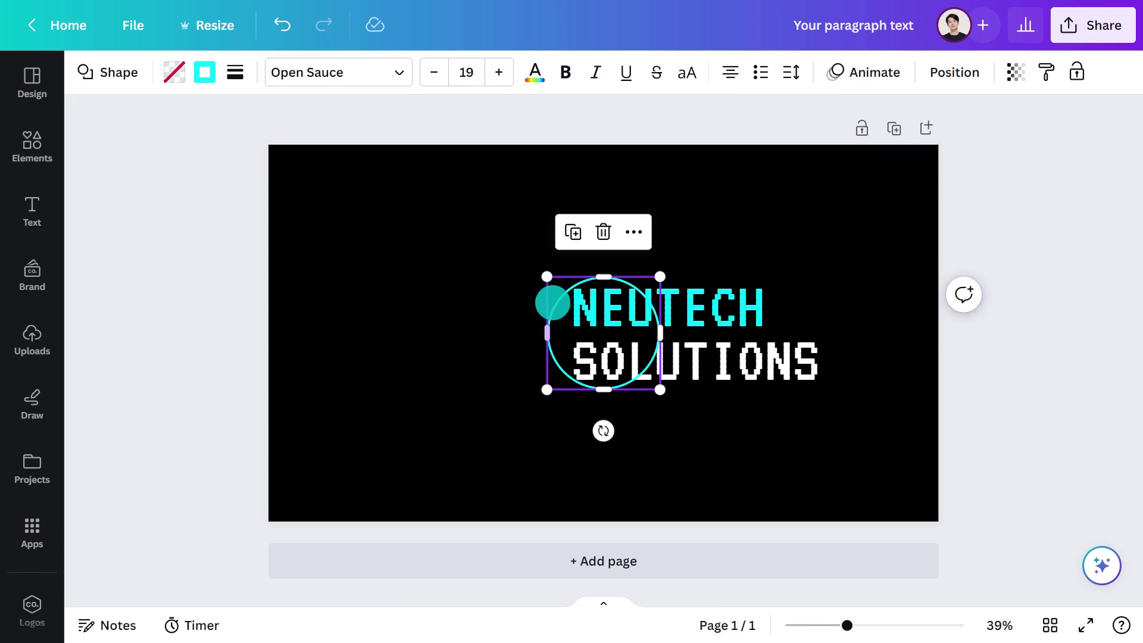
Fit the circle beside the N and S of the text, and duplicate it with a long-dashed border
left_click_drag(452, 278, 511, 325)
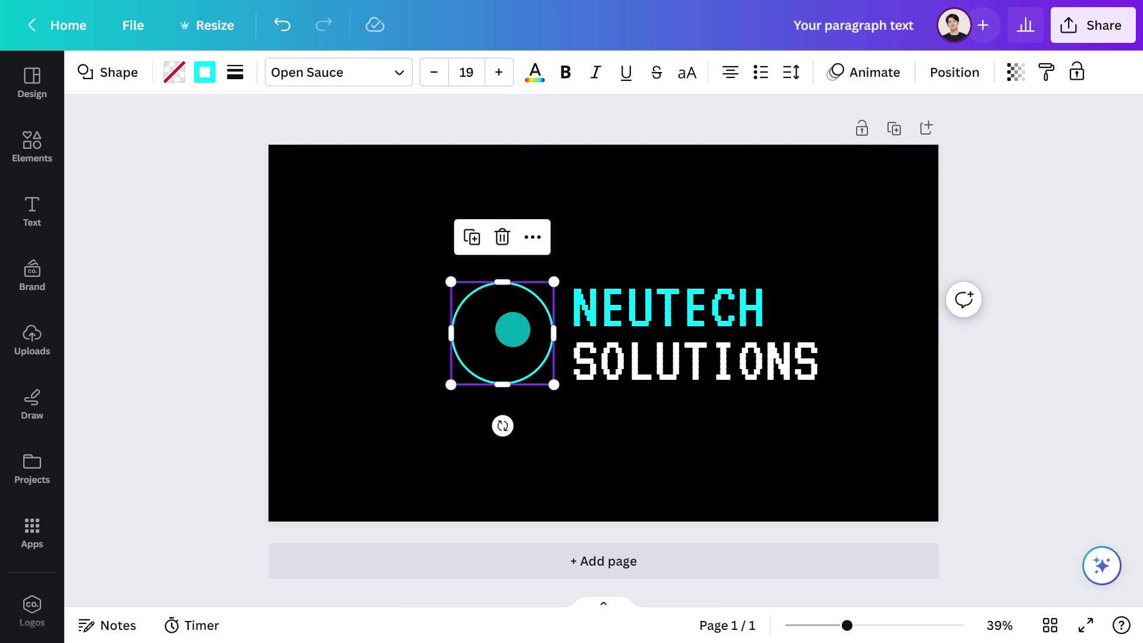
left_click(477, 243)
left_click(235, 72)
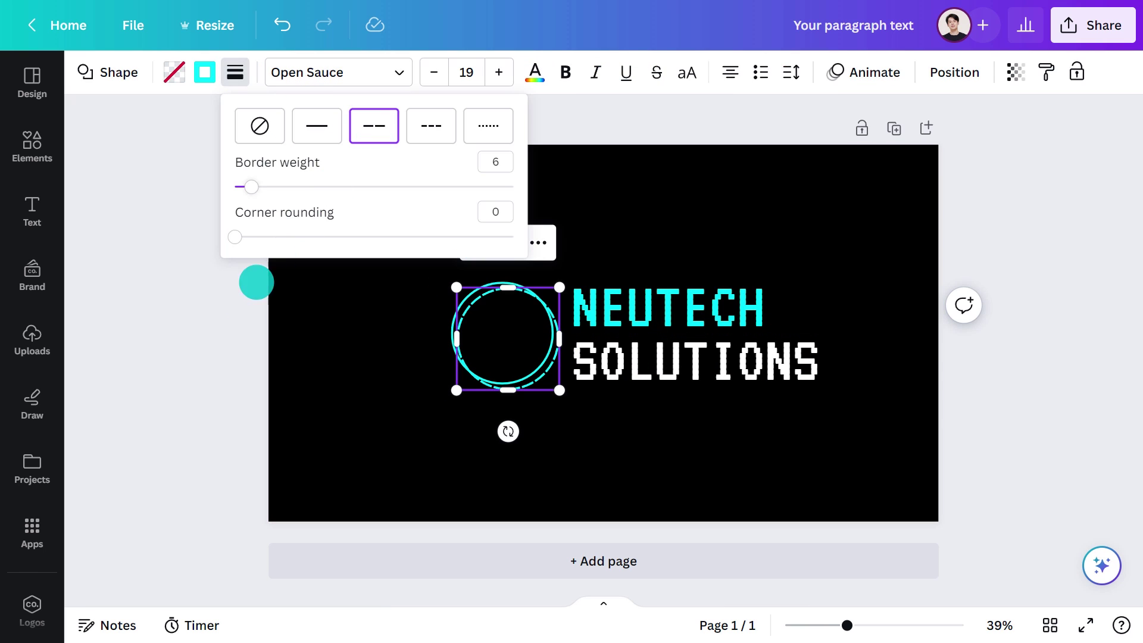
left_click(278, 256)
Reshape and rotate the dashed circle copy into a tilted ellipse around the solid circle
left_click(503, 370)
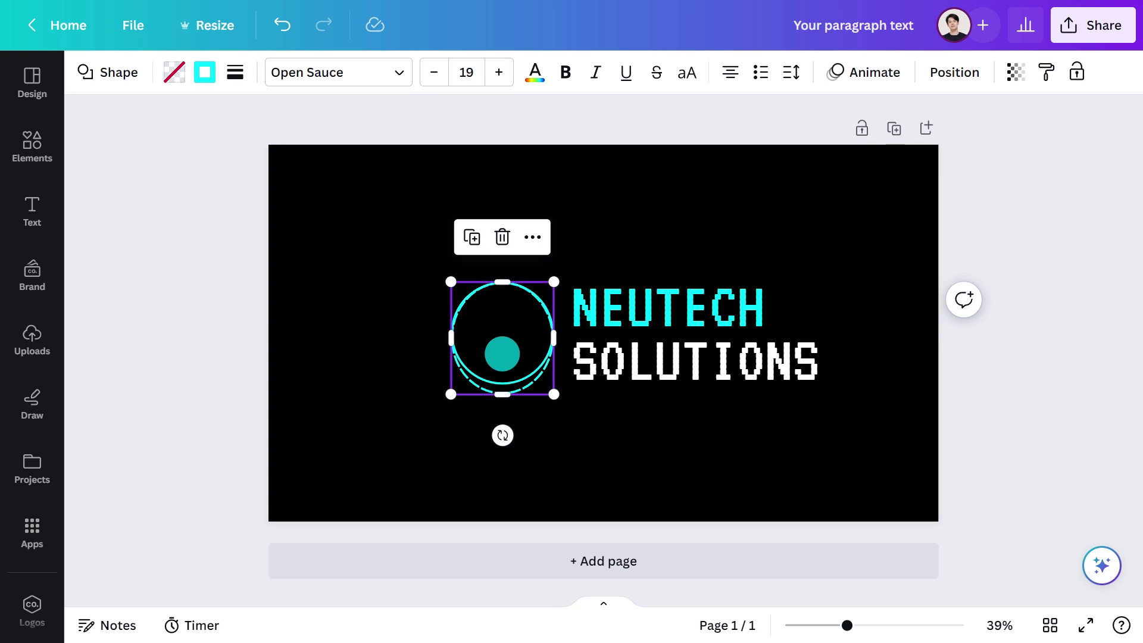
left_click_drag(503, 436, 582, 408)
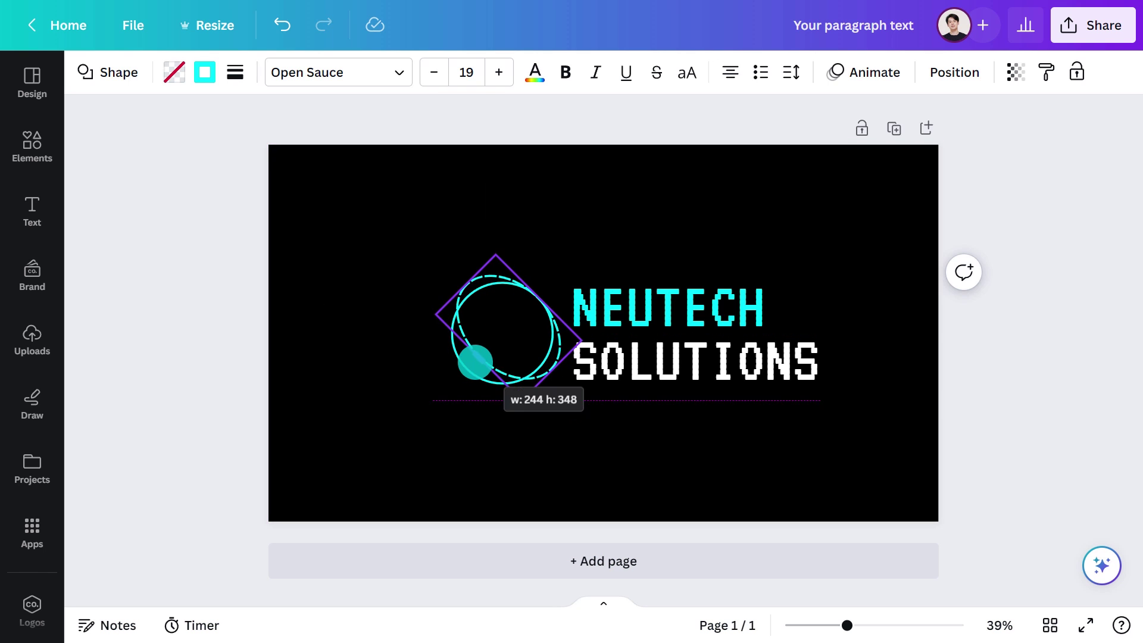
key("ctrl+z")
key("ctrl+z")
left_click(193, 291)
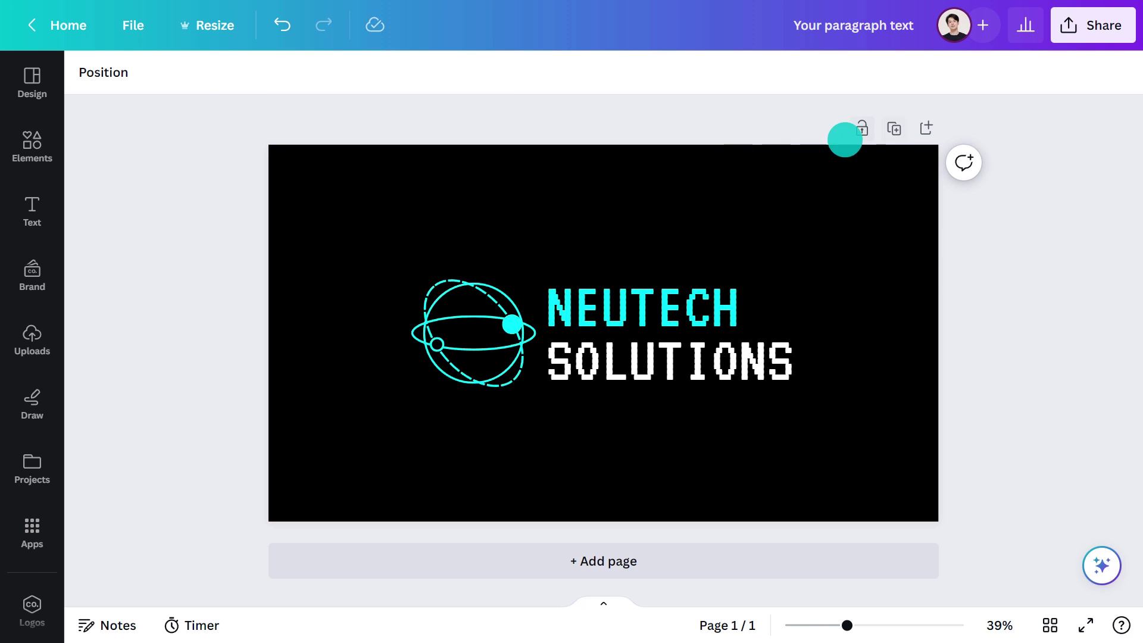
Duplicate the logo page and delete the circle emblem from the copy, keeping only the NEUTECH SOLUTIONS text
left_click(894, 129)
left_click_drag(572, 235, 403, 408)
key("Delete")
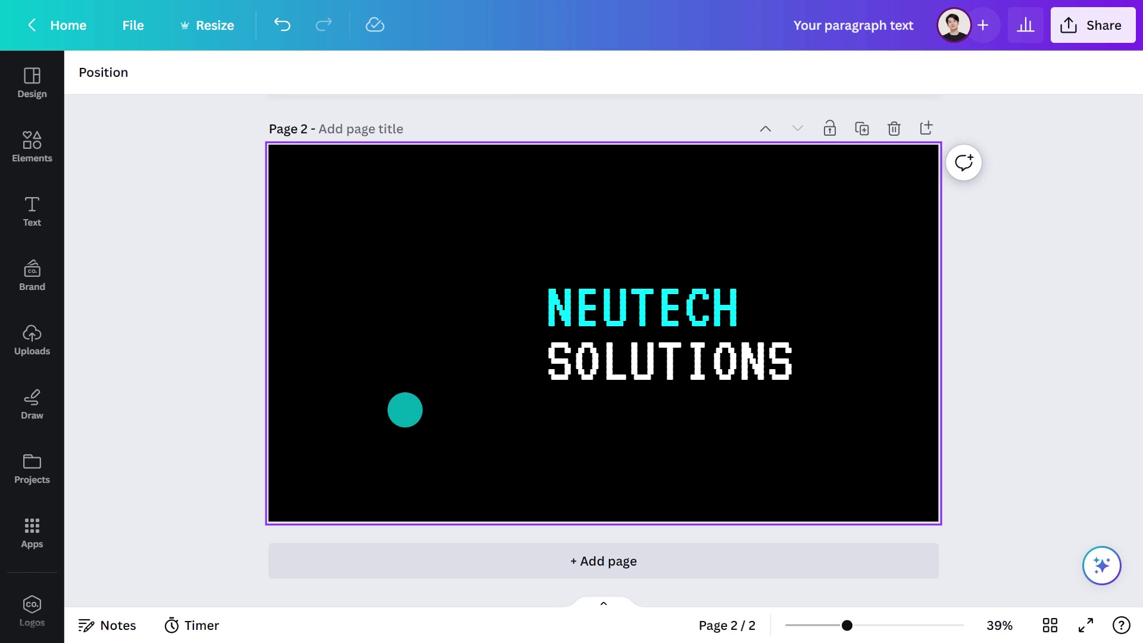
Upload the Neutech Logomark image from the Newtech Solutions folder
left_click(32, 340)
left_click(207, 123)
left_click(139, 102)
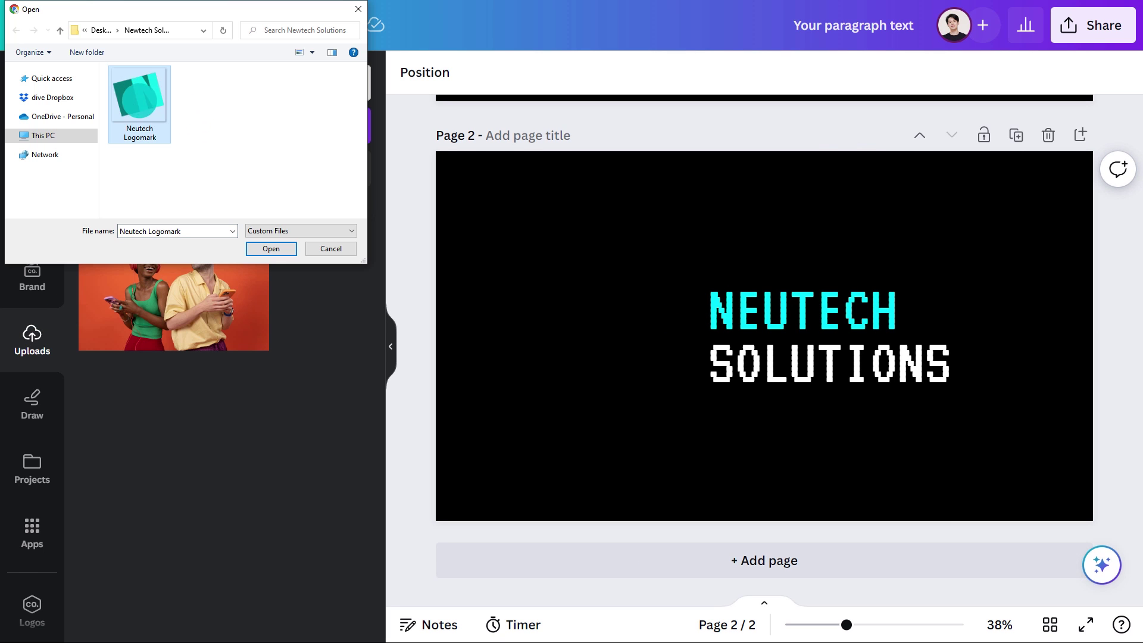
left_click(271, 248)
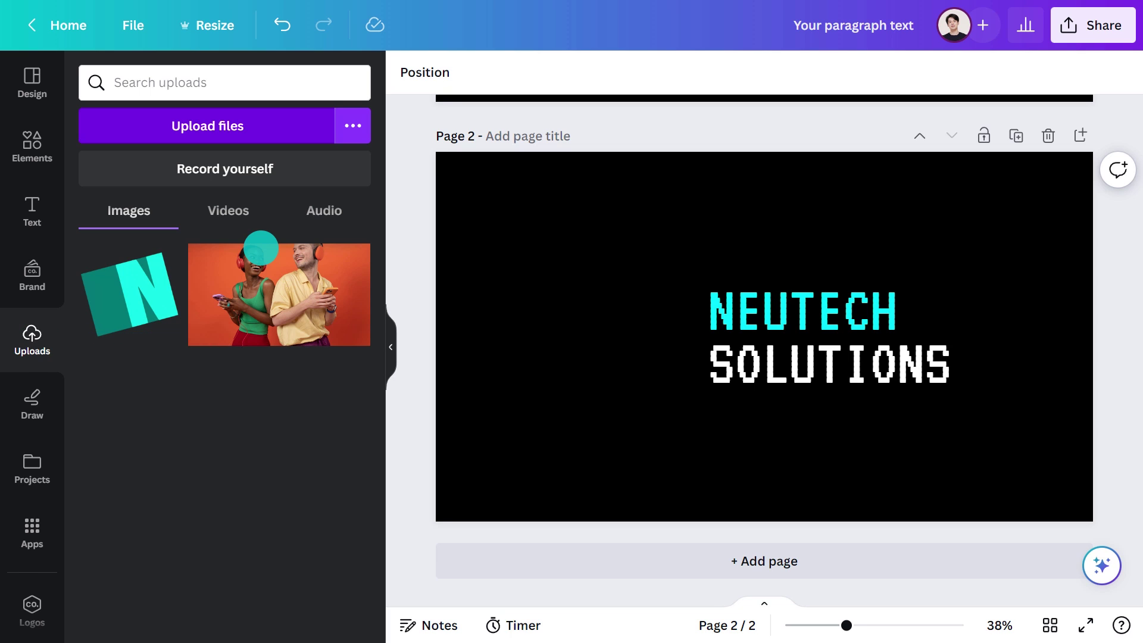
Place the uploaded N logomark on page 2 and scale it down beside the start of the NEUTECH SOLUTIONS text
left_click_drag(130, 292, 632, 357)
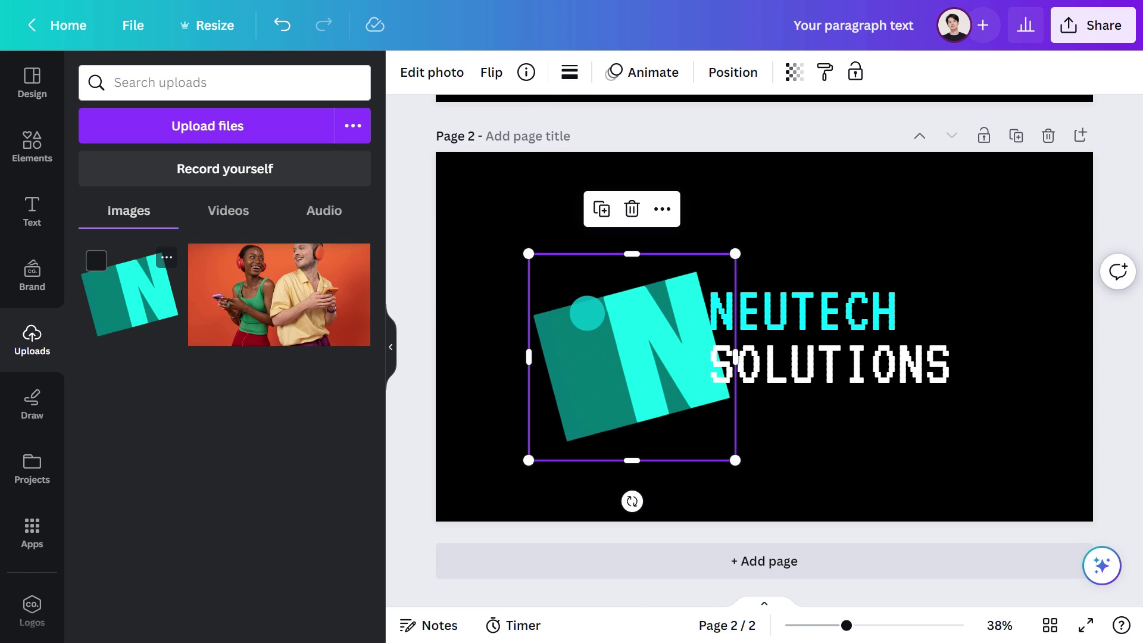
left_click(401, 344)
left_click_drag(363, 252, 459, 348)
left_click_drag(512, 427, 457, 359)
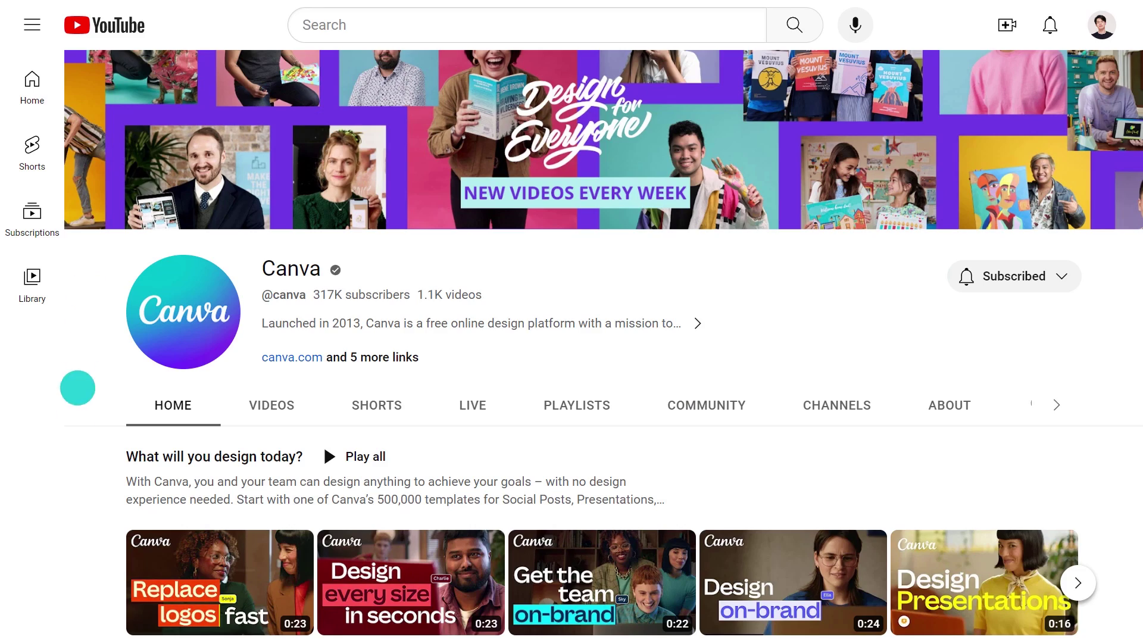
Switch to Canva's YouTube channel and look through the "Tips from the team at Canva" playlist
scroll(77, 388, "down", 18)
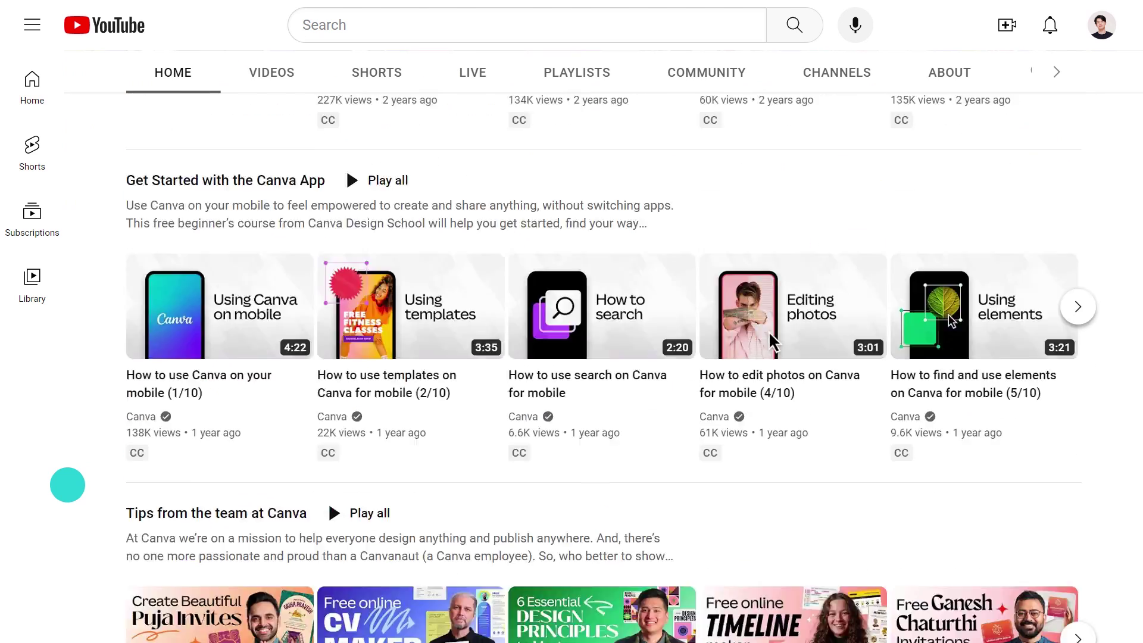
left_click(170, 363)
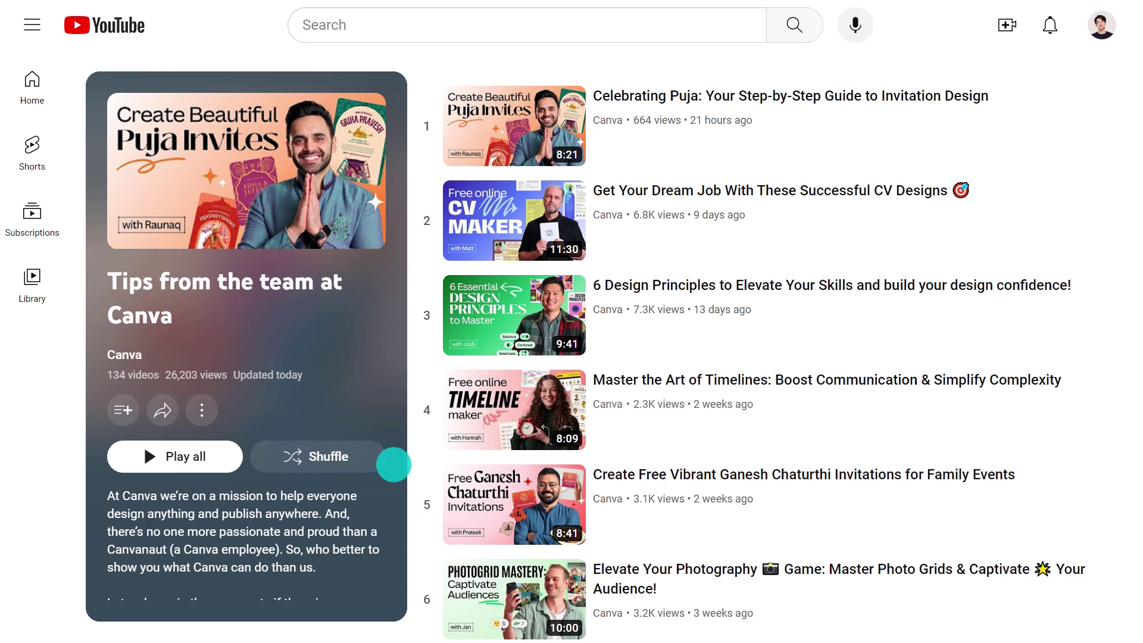
scroll(394, 464, "down", 9)
scroll(393, 464, "down", 4)
scroll(394, 464, "down", 8)
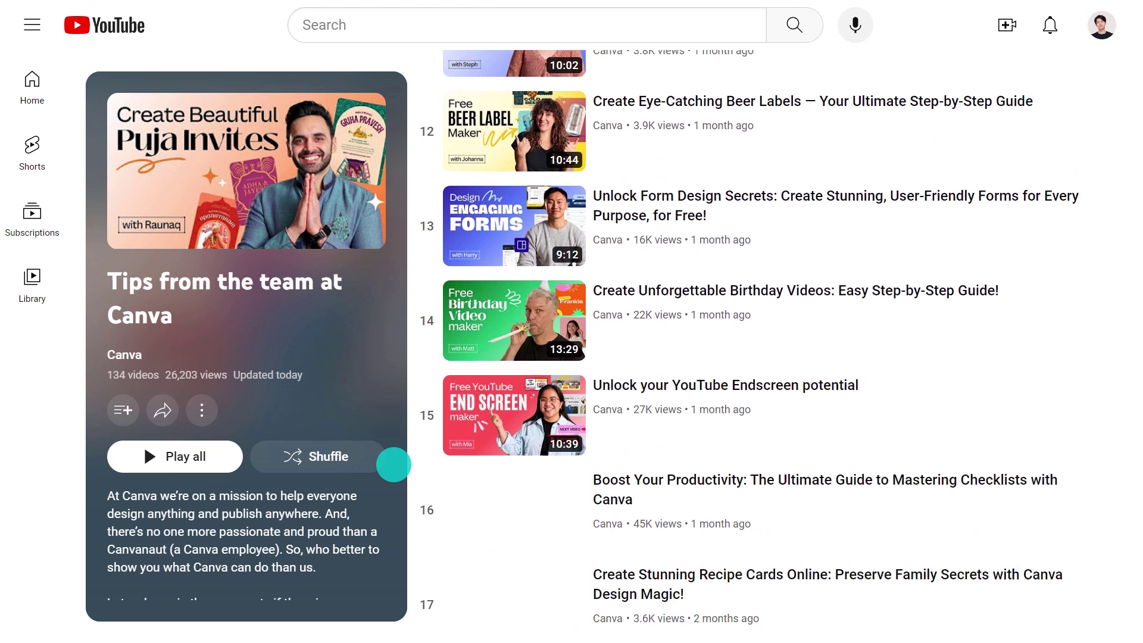
scroll(394, 465, "down", 8)
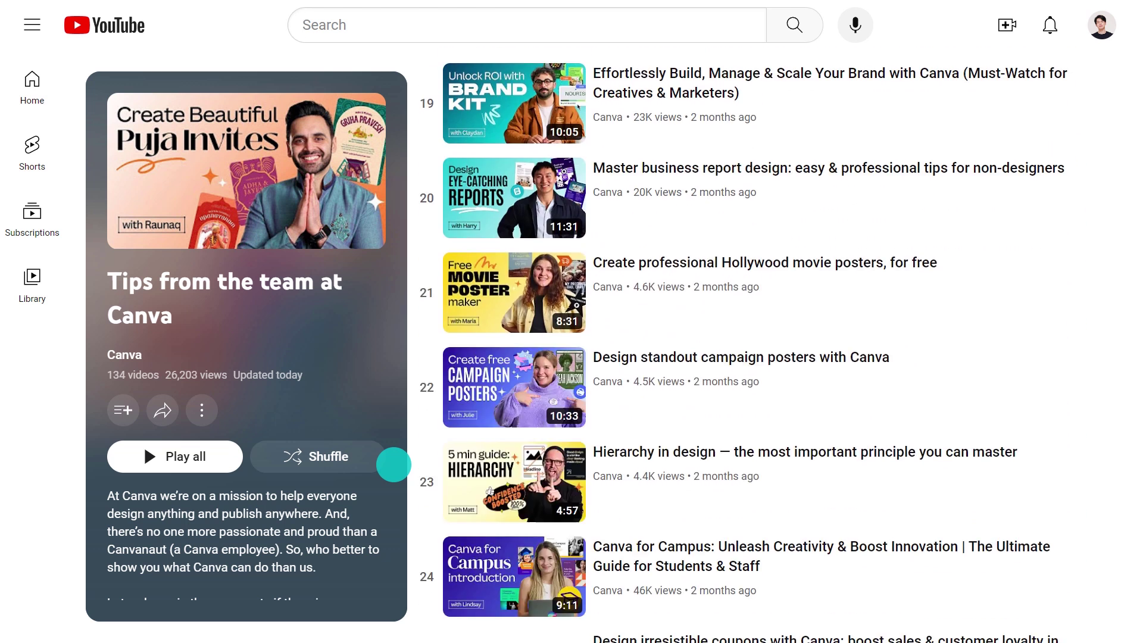
scroll(393, 464, "down", 20)
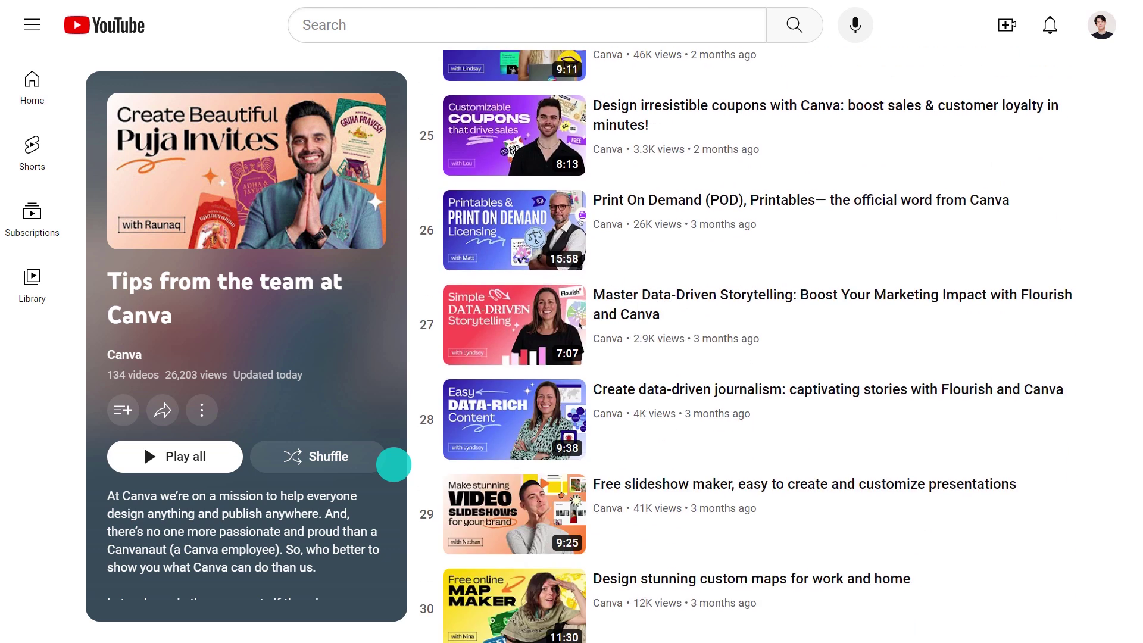
Switch back to the Canva design editor, place the white rounded 3D n graphic at the black page's centre, and open its photo-editing options
left_click(502, 304)
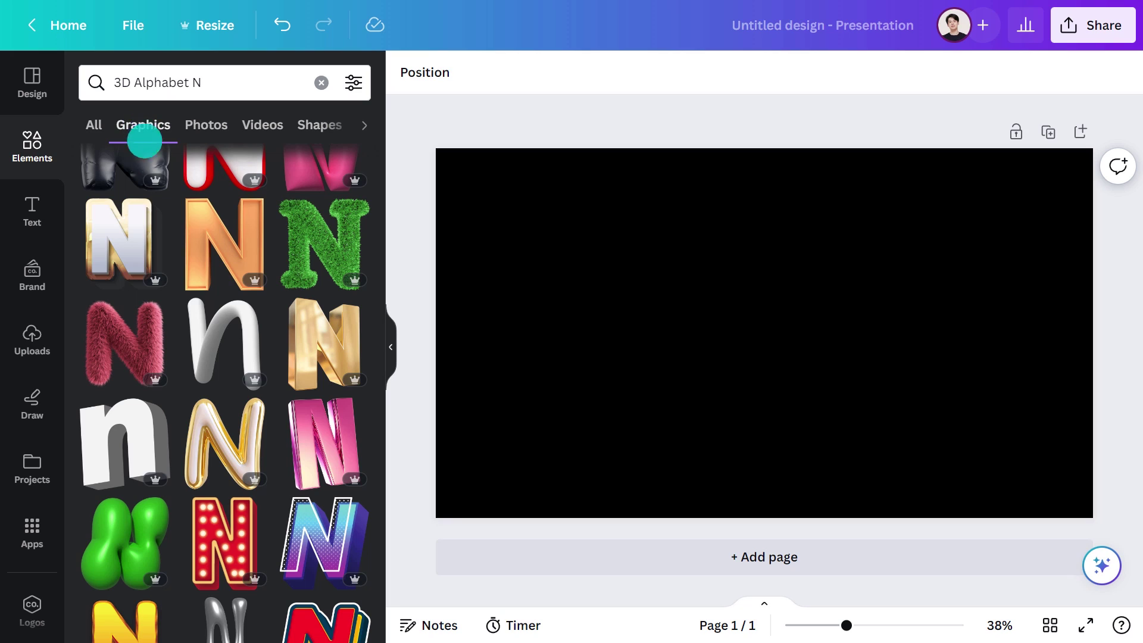
left_click_drag(211, 344, 674, 289)
left_click(390, 344)
left_click_drag(487, 236, 606, 341)
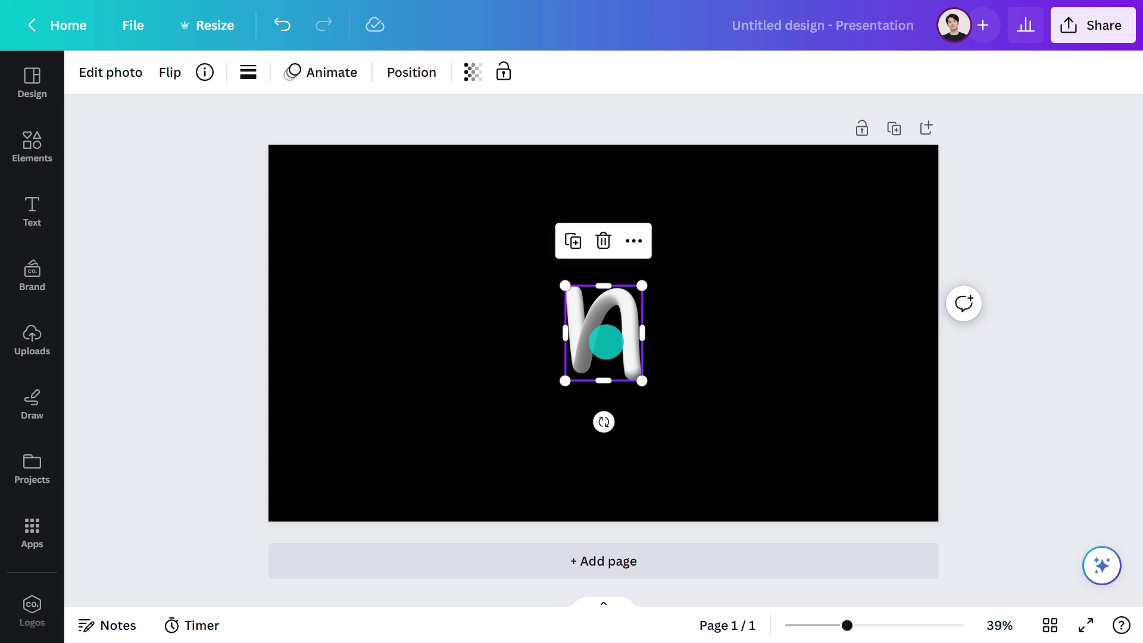
left_click(107, 73)
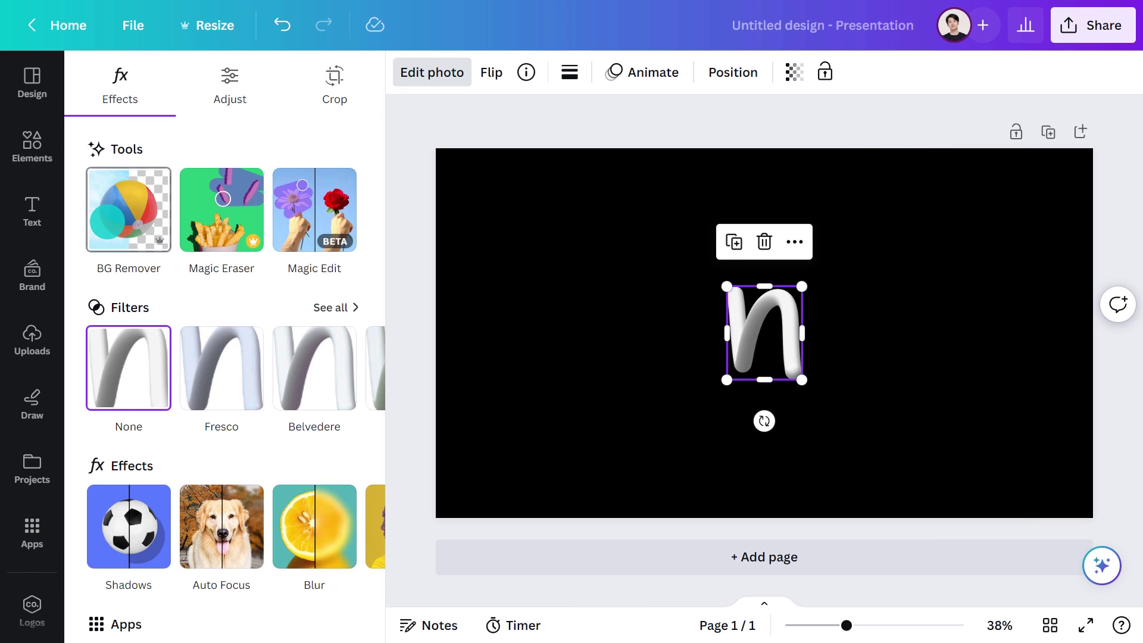
Add a rounded square shape to the page, overlapping the 3D n
left_click(32, 145)
left_click(352, 303)
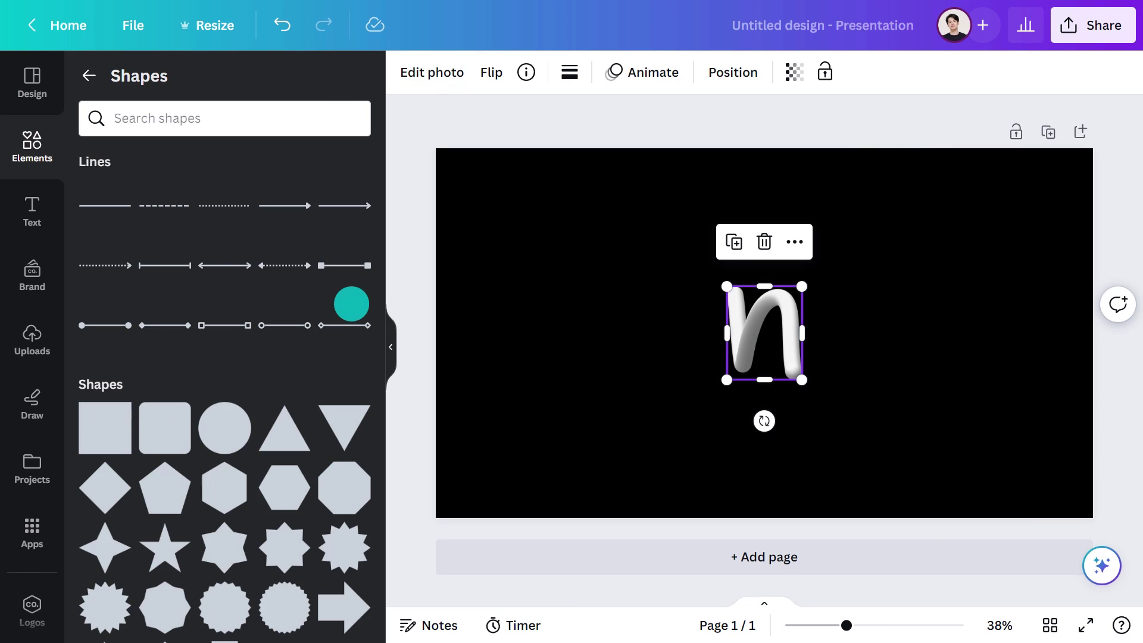
left_click_drag(168, 422, 655, 313)
left_click(392, 337)
Set the rounded square's fill to the custom solid colour #FF5A2F
left_click(177, 73)
left_click(106, 180)
type("#FF5A2F")
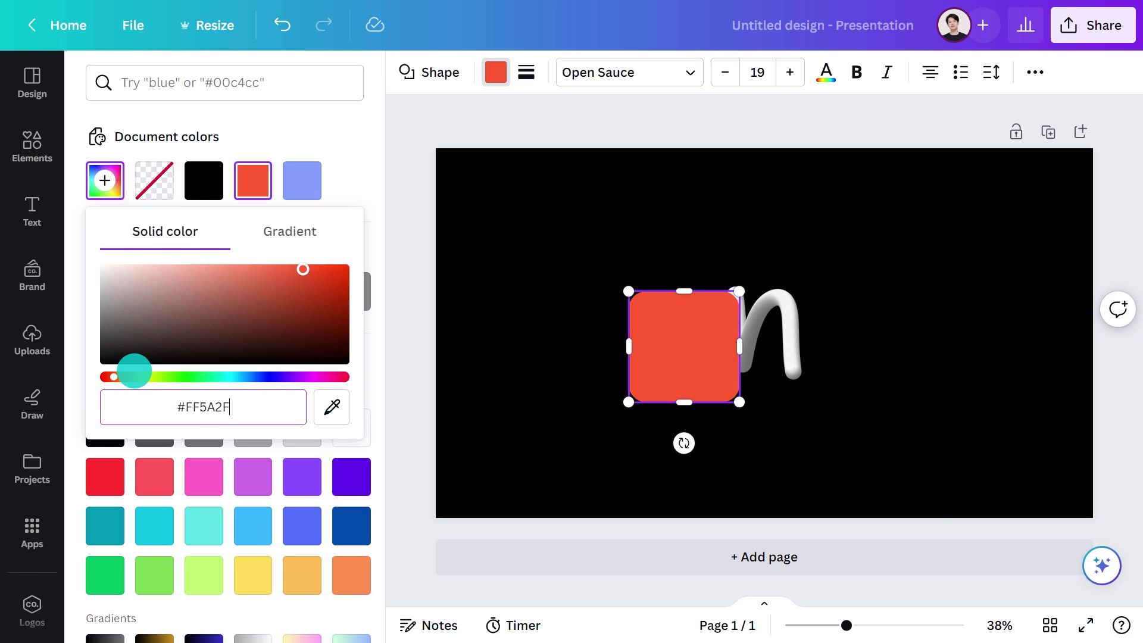
left_click(396, 312)
Send the red square to the back and move it behind the 3D n, horizontally centred on the letter
left_click(906, 71)
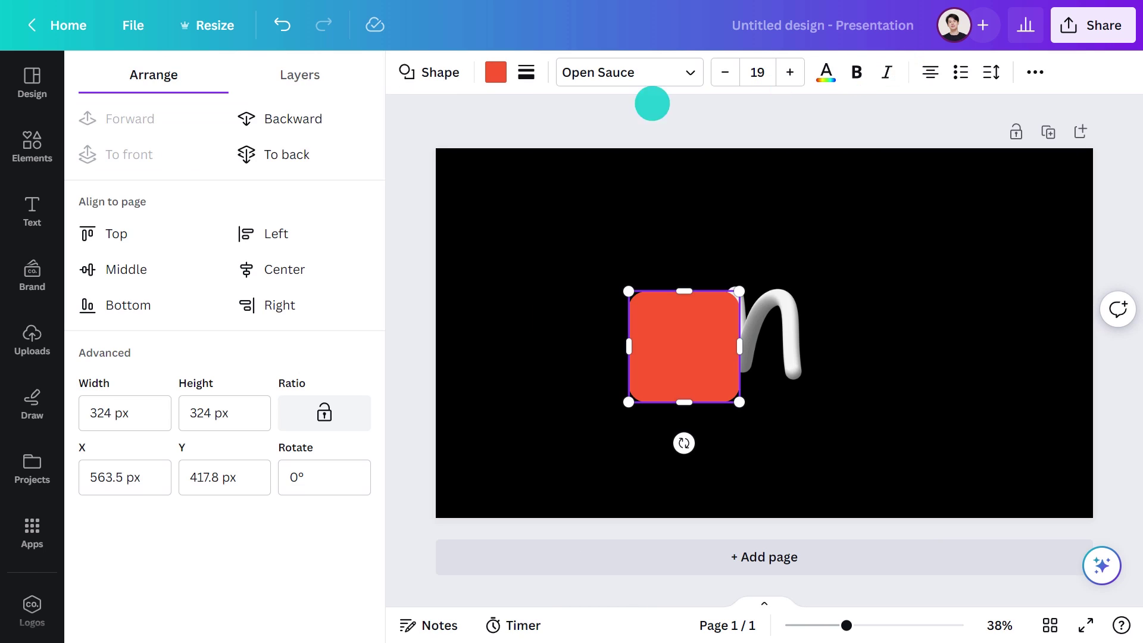
left_click(301, 154)
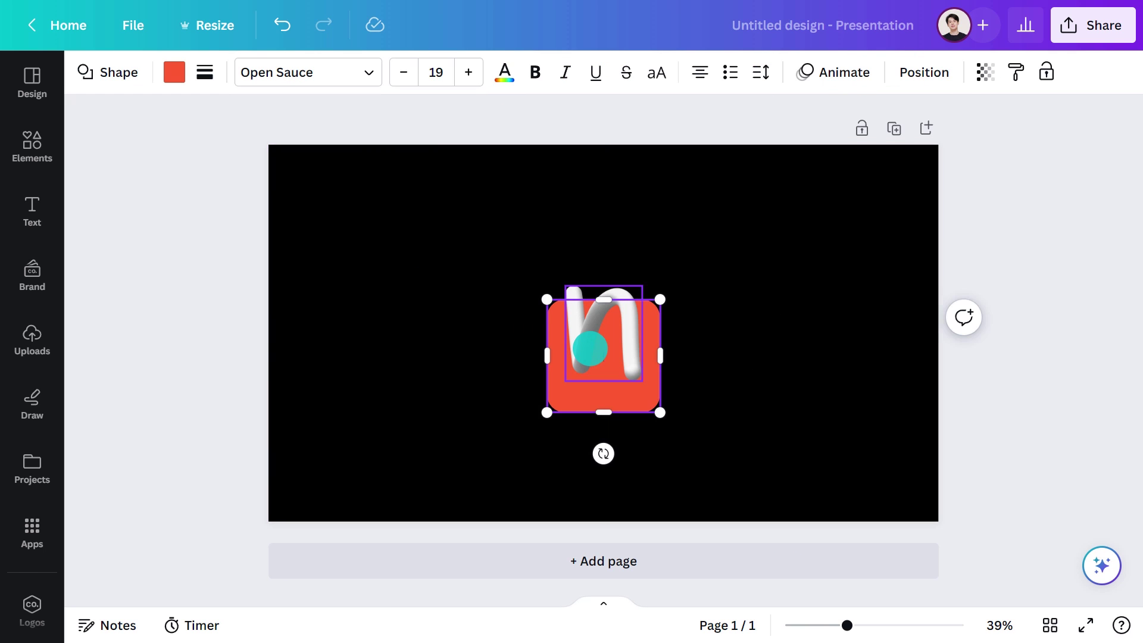
Flatten the red square into a wide rectangle behind the middle of the n and reduce its corner rounding to nearly square
left_click_drag(602, 413, 604, 358)
left_click_drag(599, 307, 607, 305)
left_click(207, 74)
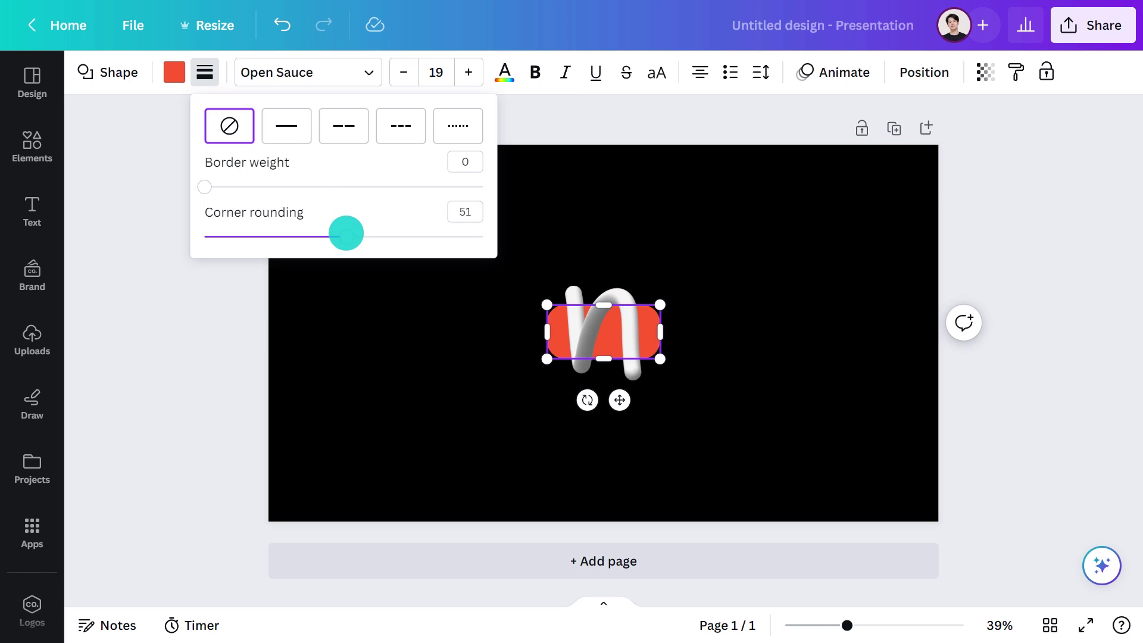
left_click_drag(253, 237, 233, 295)
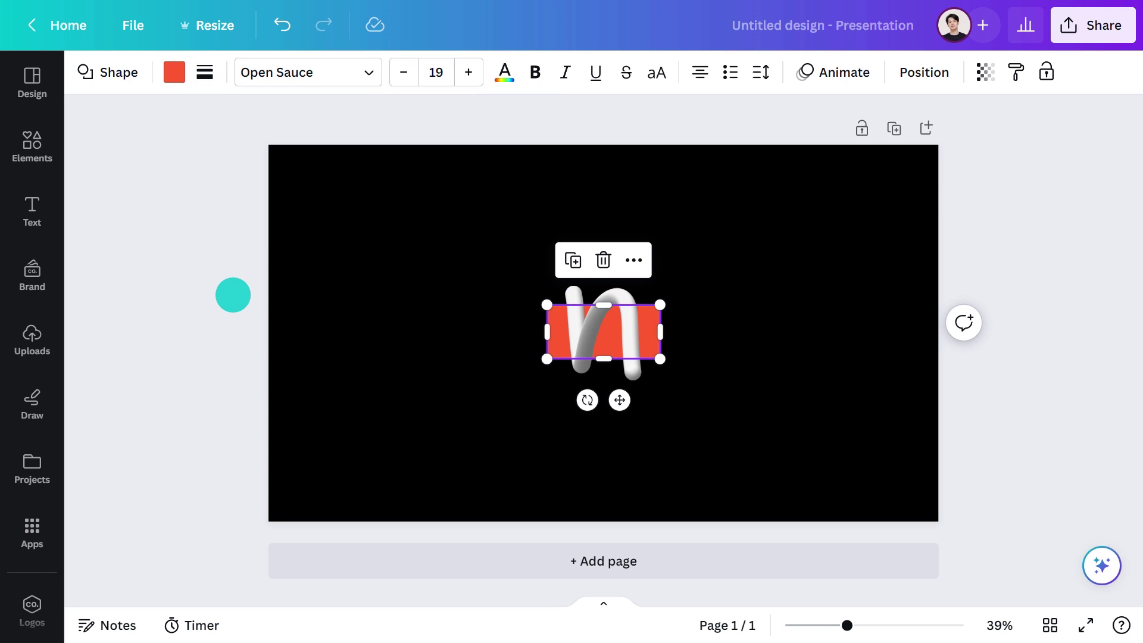
Trim the n's first stem flush with the red rectangle's upper and lower edges, leaving the arch and second stem extending past them
left_click(575, 316)
left_click_drag(605, 285, 606, 305)
mouse_move(603, 380)
left_mouse_down()
mouse_move(607, 357)
mouse_move(579, 327)
mouse_move(592, 327)
left_mouse_up()
Add bold white NEUTECH text to the right of the n emblem
left_click(173, 319)
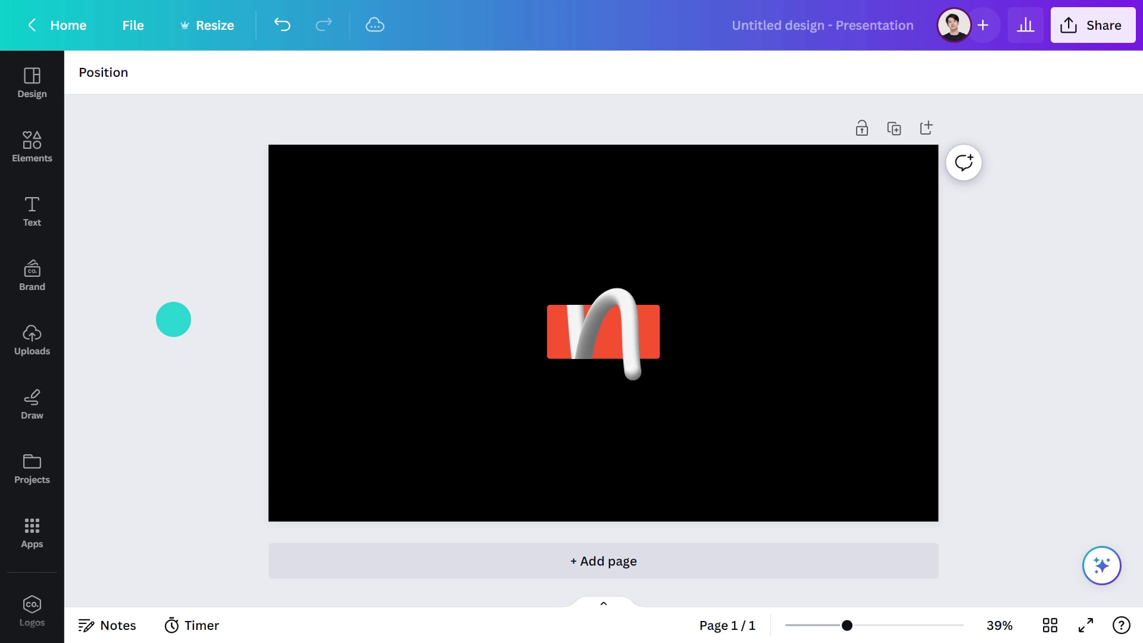
key("t")
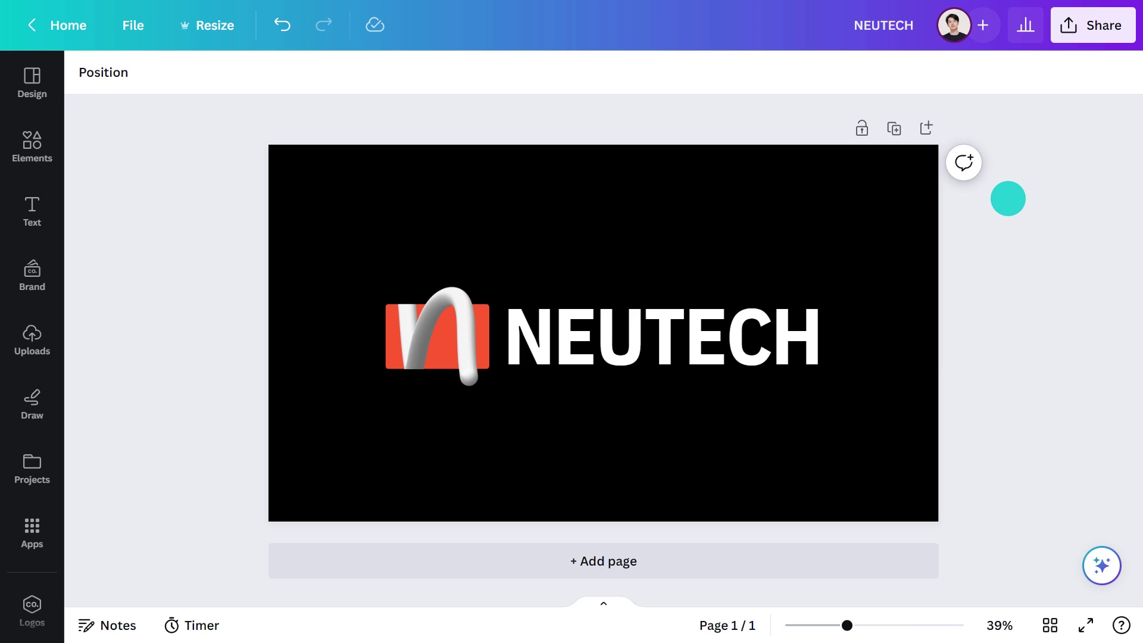
Open the NEUTECH design's download settings and expand the file type choices
left_click(1084, 37)
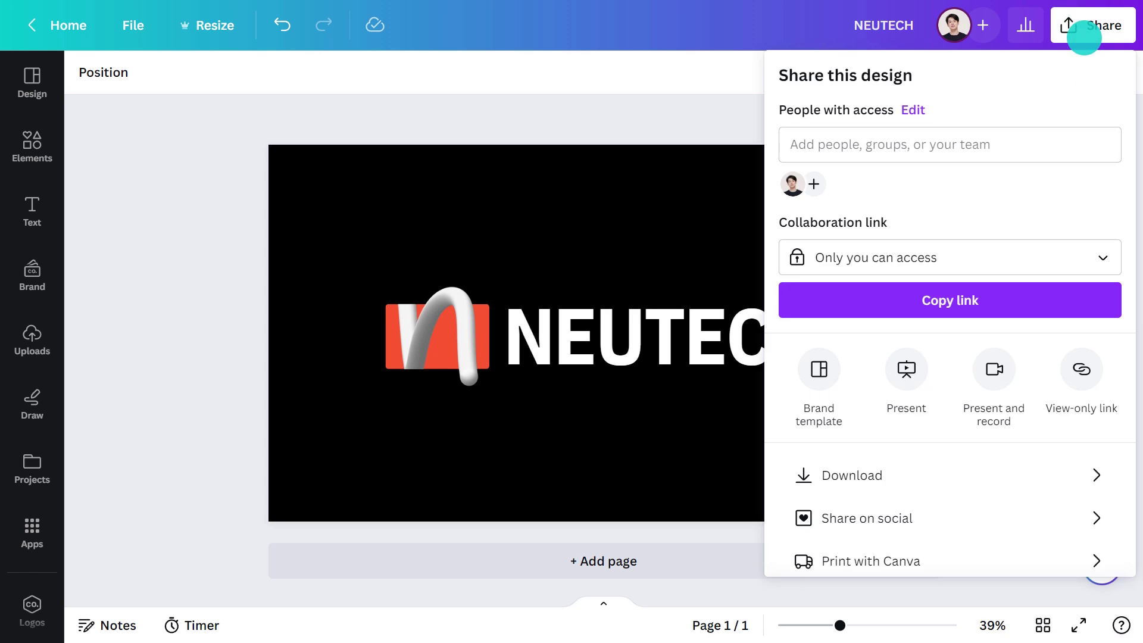
left_click(993, 472)
left_click(948, 157)
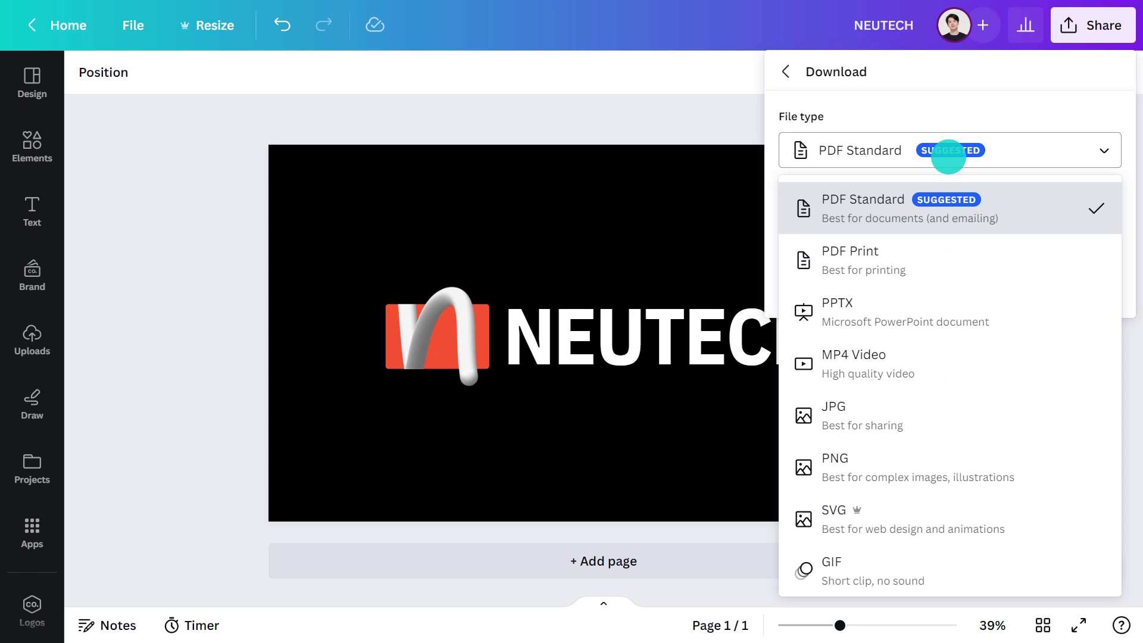